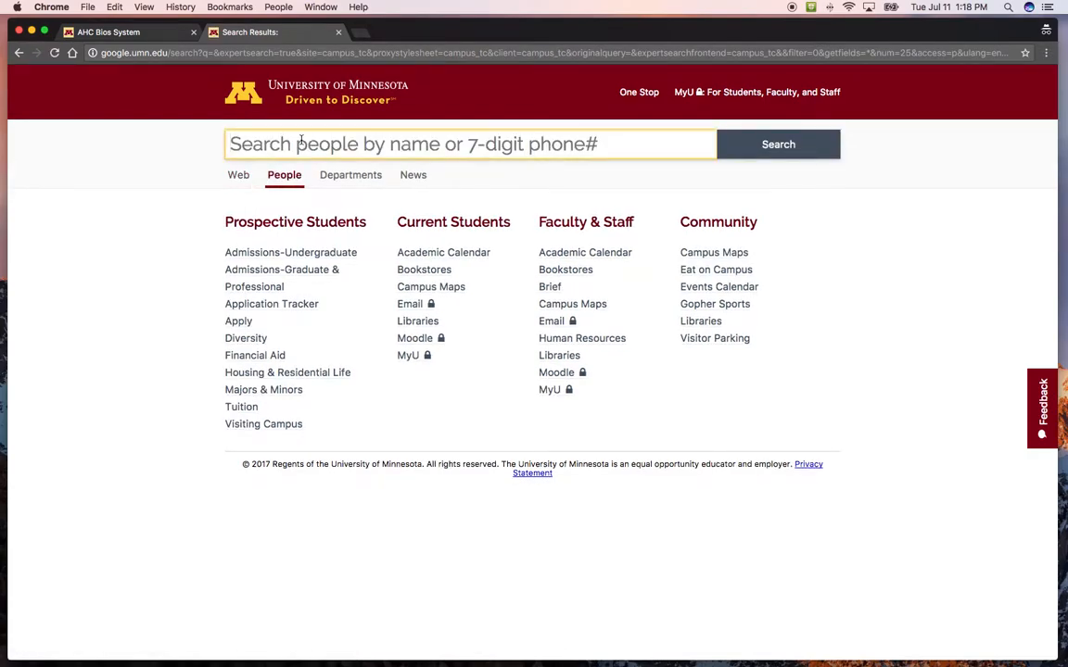
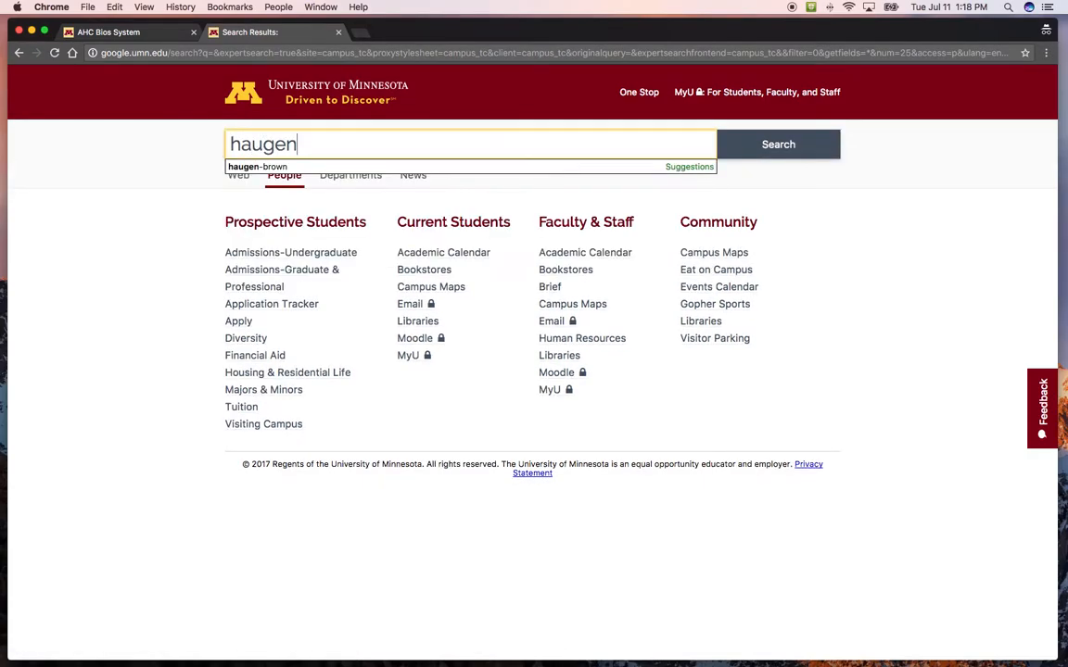
Look up the staff member by full name in the university people directory and copy their Internet ID.
{"action": "key", "text": "Return"}
{"action": "left_click", "coordinate": [230, 145]}
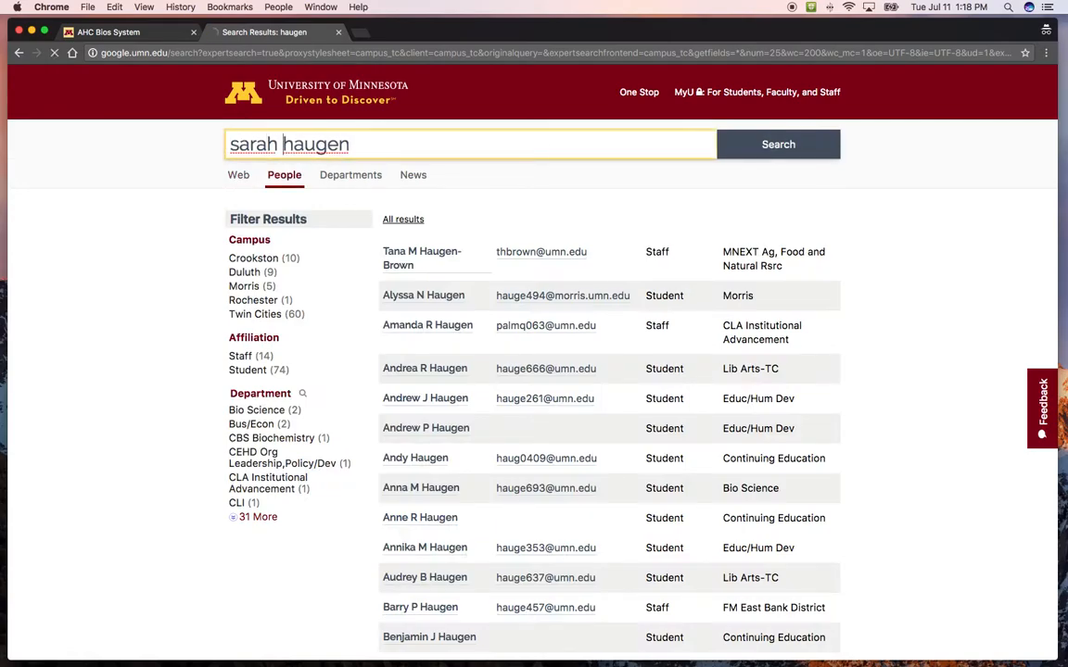
{"action": "key", "text": "Return"}
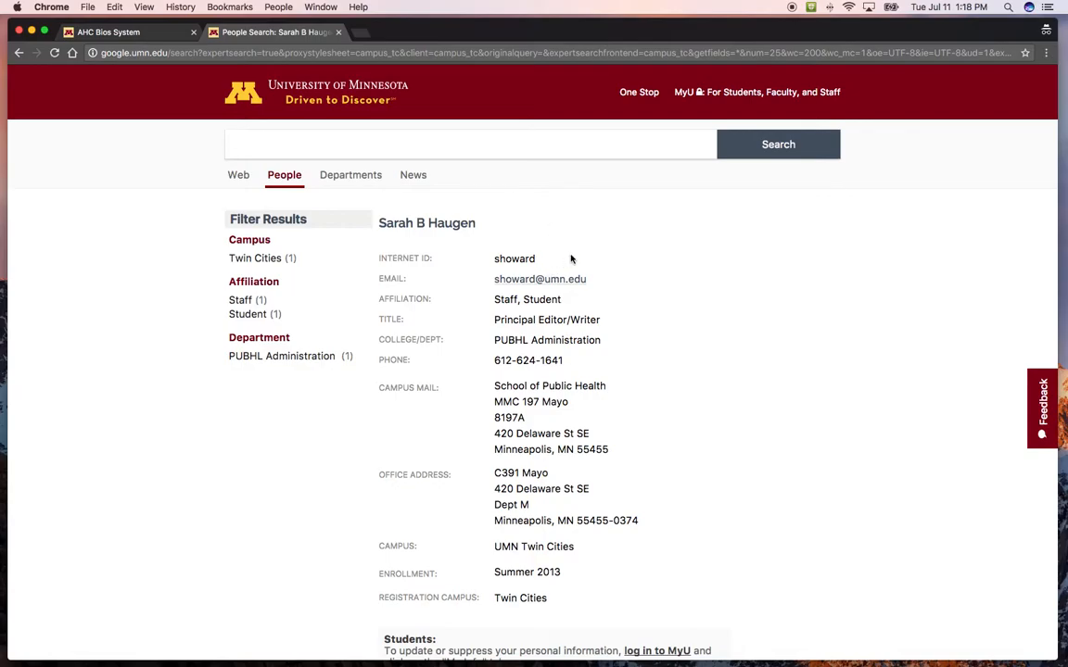
{"action": "left_click_drag", "start_coordinate": [547, 259], "coordinate": [493, 257]}
{"action": "key", "text": "super+c"}
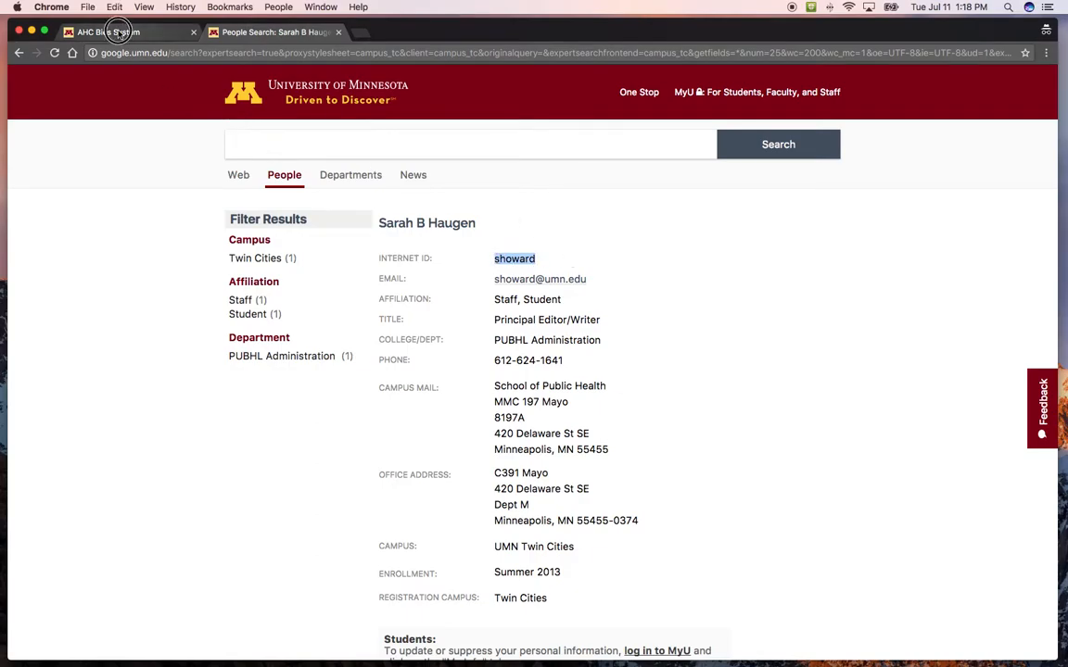
Switch to the AHC Bios System and search its bios by the copied Internet ID.
{"action": "left_click", "coordinate": [110, 33]}
{"action": "left_click", "coordinate": [192, 249]}
{"action": "key", "text": "super+v"}
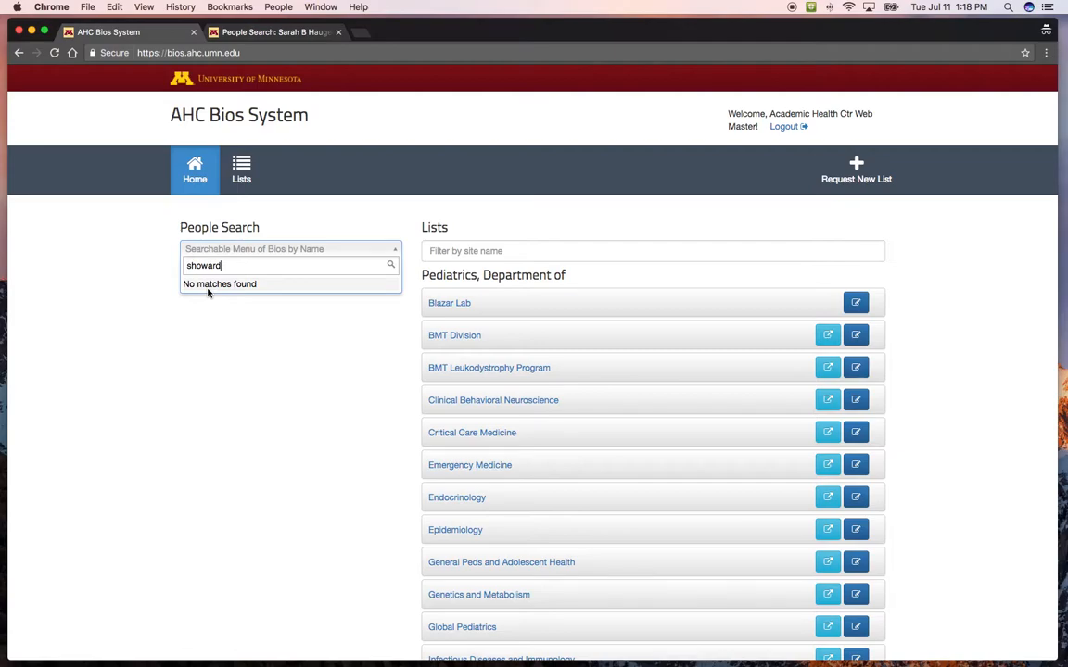
{"action": "left_click", "coordinate": [148, 290]}
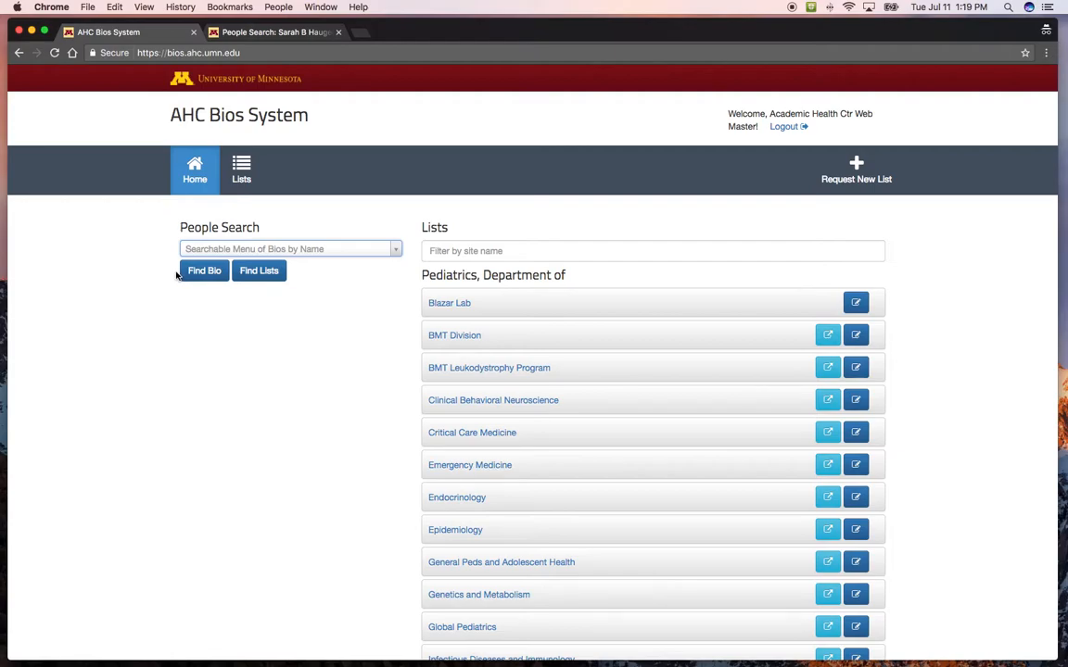
Open the Fictional A-Z Department Center list under the Fictional unit.
{"action": "left_click", "coordinate": [515, 249]}
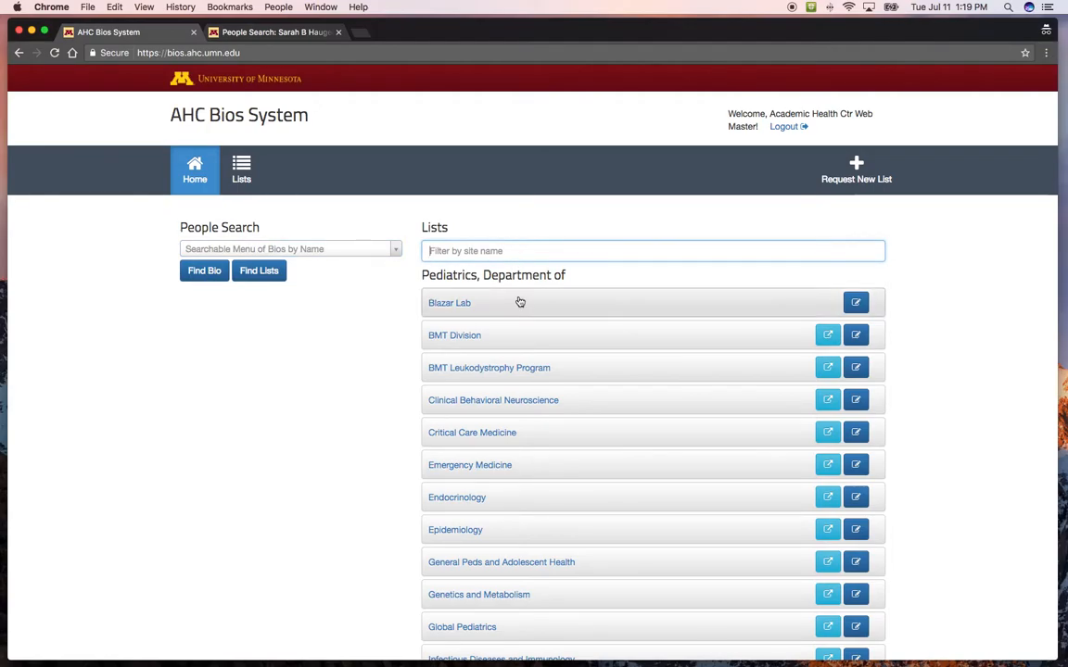
{"action": "scroll", "coordinate": [520, 302], "scroll_direction": "down", "scroll_amount": 15}
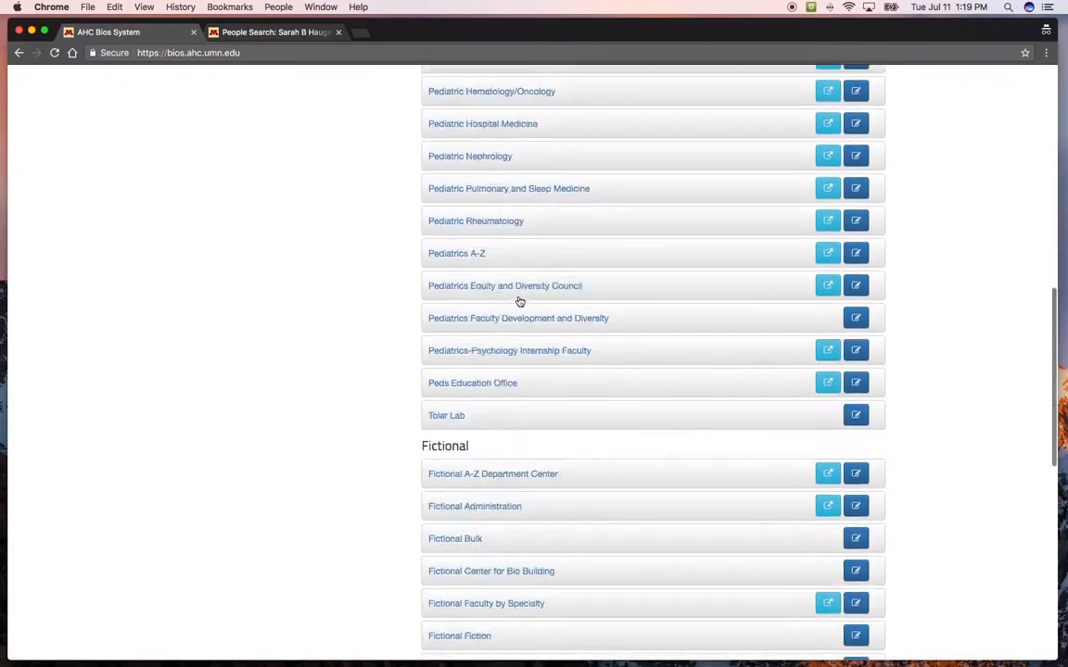
{"action": "left_click", "coordinate": [491, 196]}
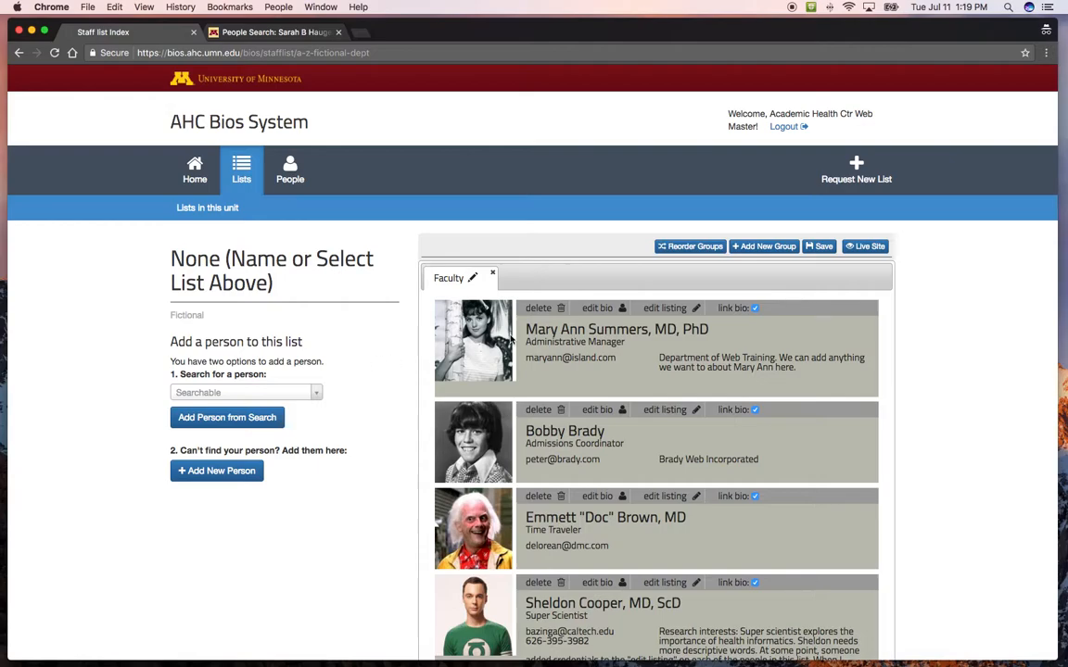
Check whether the person can be added from search, using their Internet ID in the list's person search.
{"action": "scroll", "coordinate": [510, 341], "scroll_direction": "down", "scroll_amount": 10}
{"action": "scroll", "coordinate": [510, 341], "scroll_direction": "up", "scroll_amount": 10}
{"action": "left_click", "coordinate": [208, 393]}
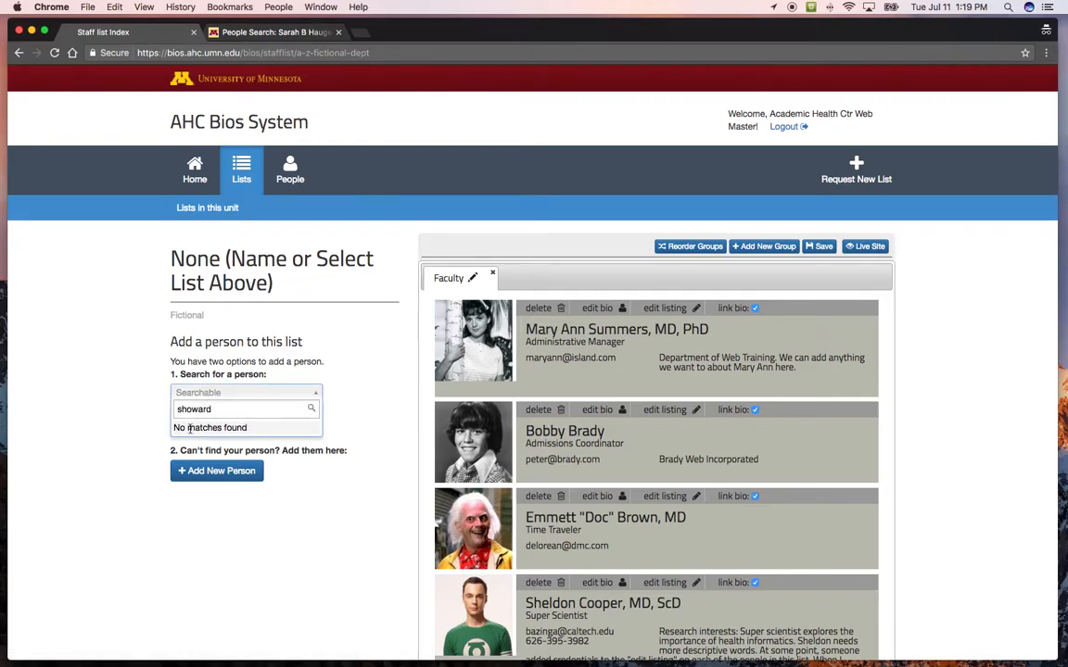
{"action": "left_click", "coordinate": [109, 434]}
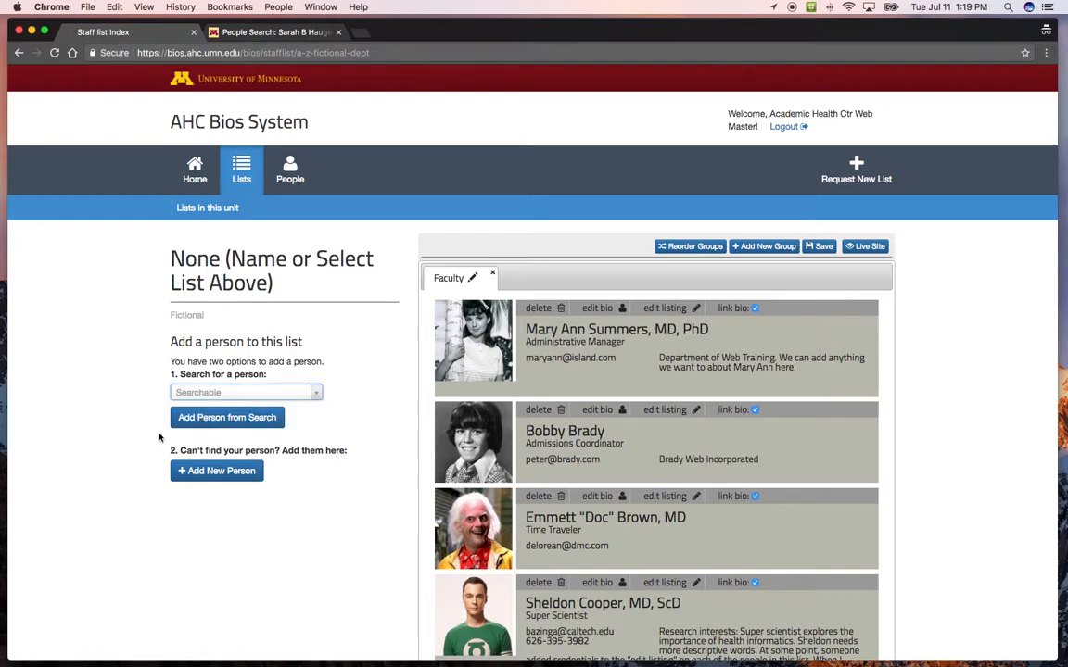
Start a new person entry, enter their Internet ID as the x500 stand-in and check it for duplicates.
{"action": "left_click", "coordinate": [218, 473]}
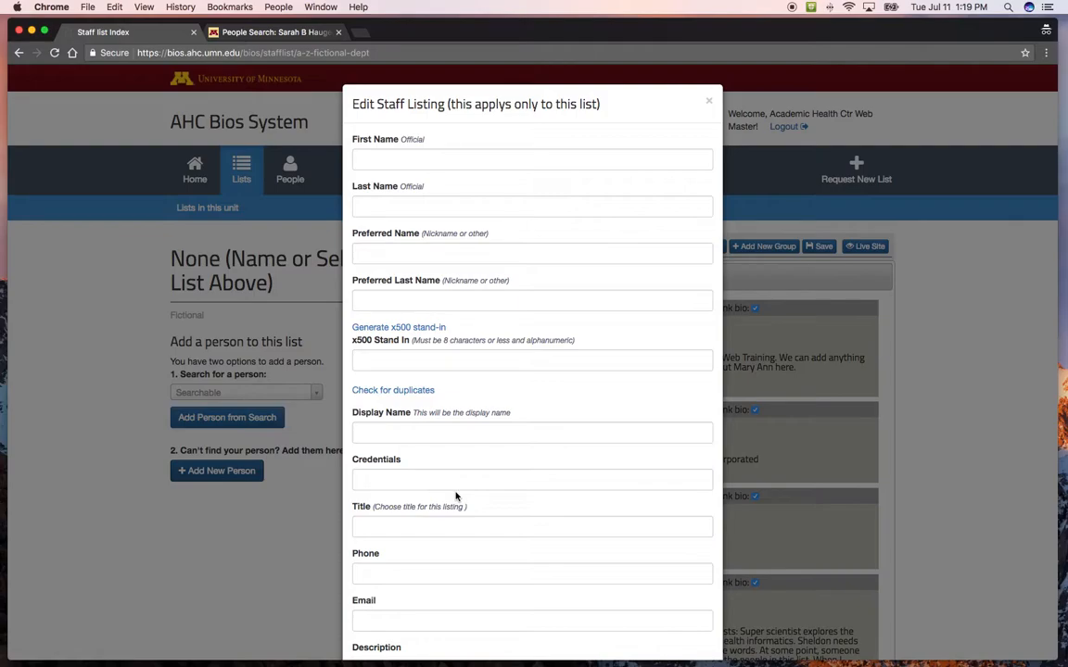
{"action": "left_click", "coordinate": [443, 357]}
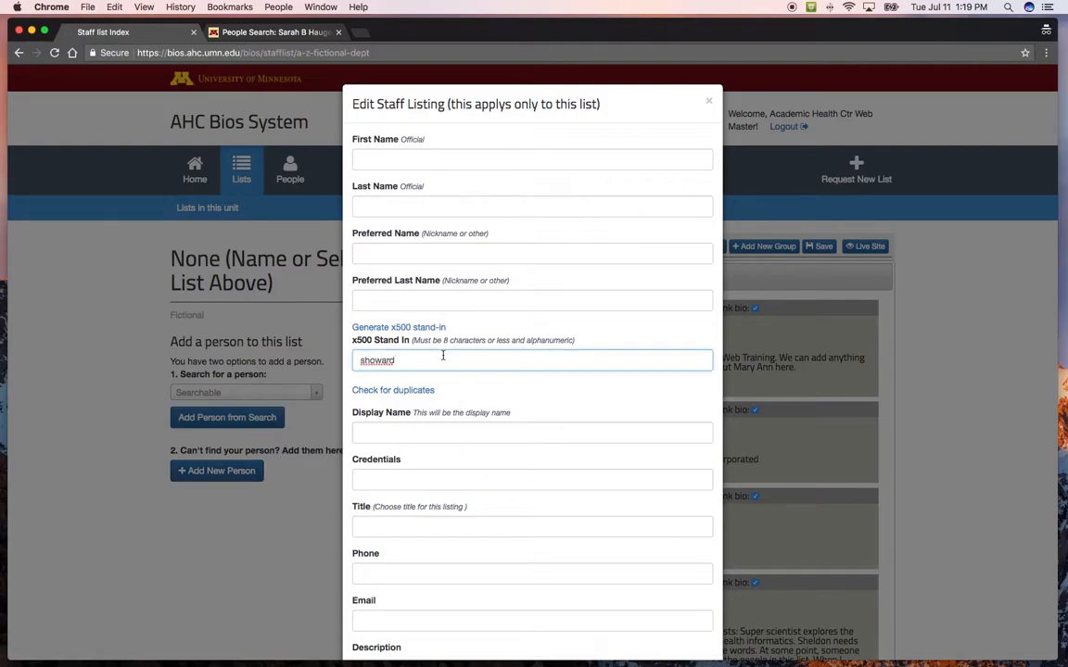
{"action": "left_click", "coordinate": [398, 391]}
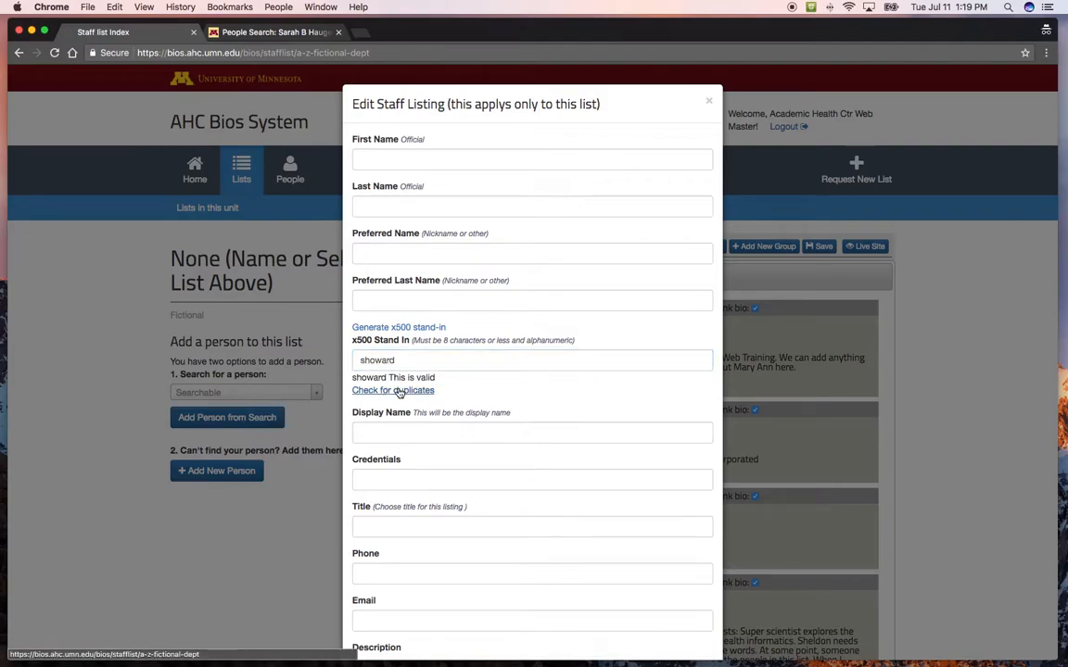
{"action": "left_click_drag", "start_coordinate": [389, 377], "coordinate": [436, 378]}
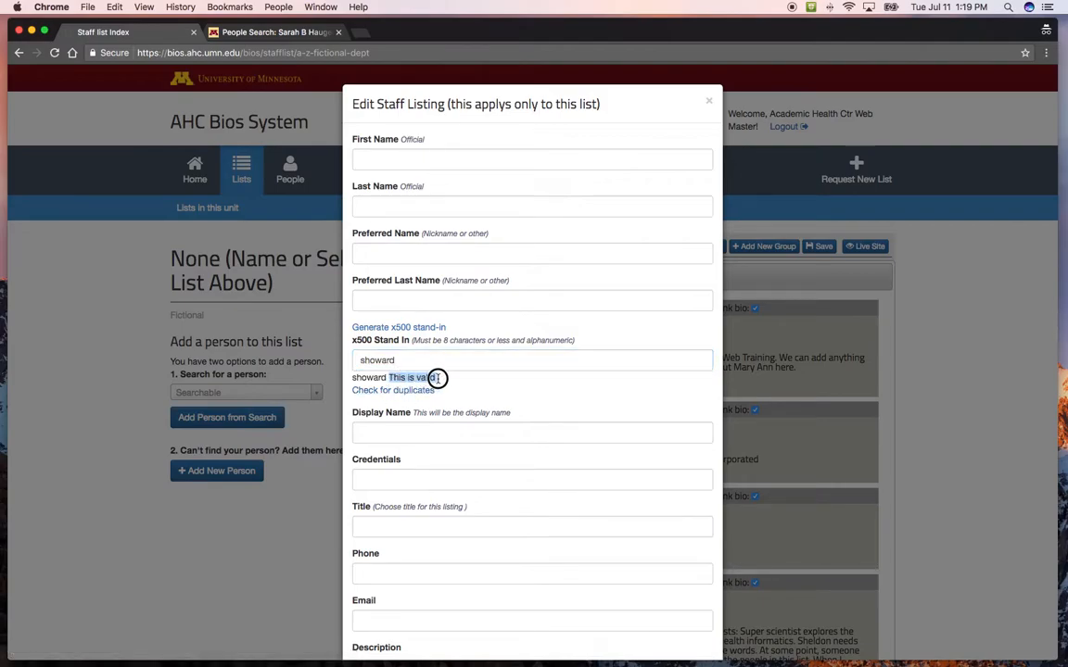
{"action": "left_click", "coordinate": [469, 385]}
{"action": "left_click", "coordinate": [474, 376]}
Fill in the person's official first name and the last name copied from the directory, and add the new person.
{"action": "left_click", "coordinate": [433, 159]}
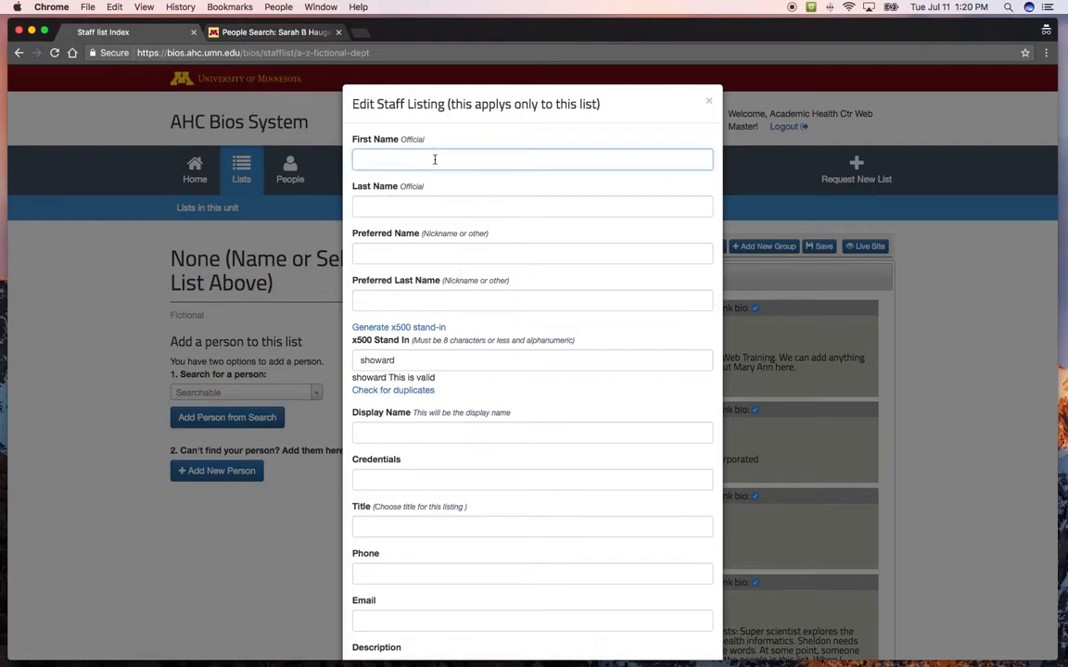
{"action": "type", "text": "Sarah"}
{"action": "left_click", "coordinate": [251, 33]}
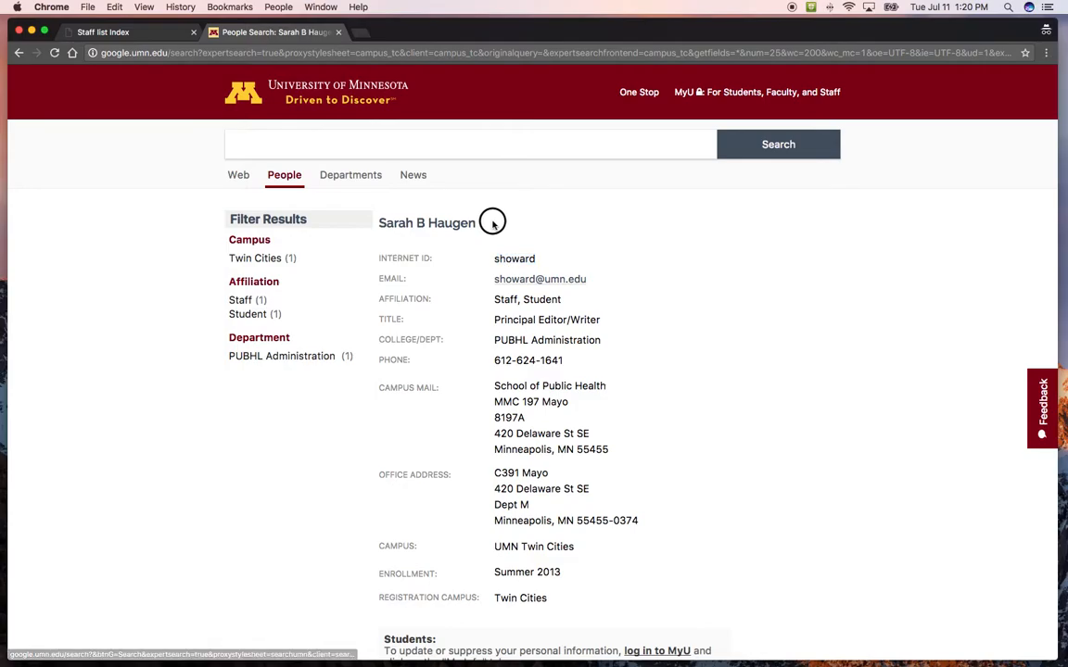
{"action": "double_click", "coordinate": [433, 223]}
{"action": "key", "text": "super+c"}
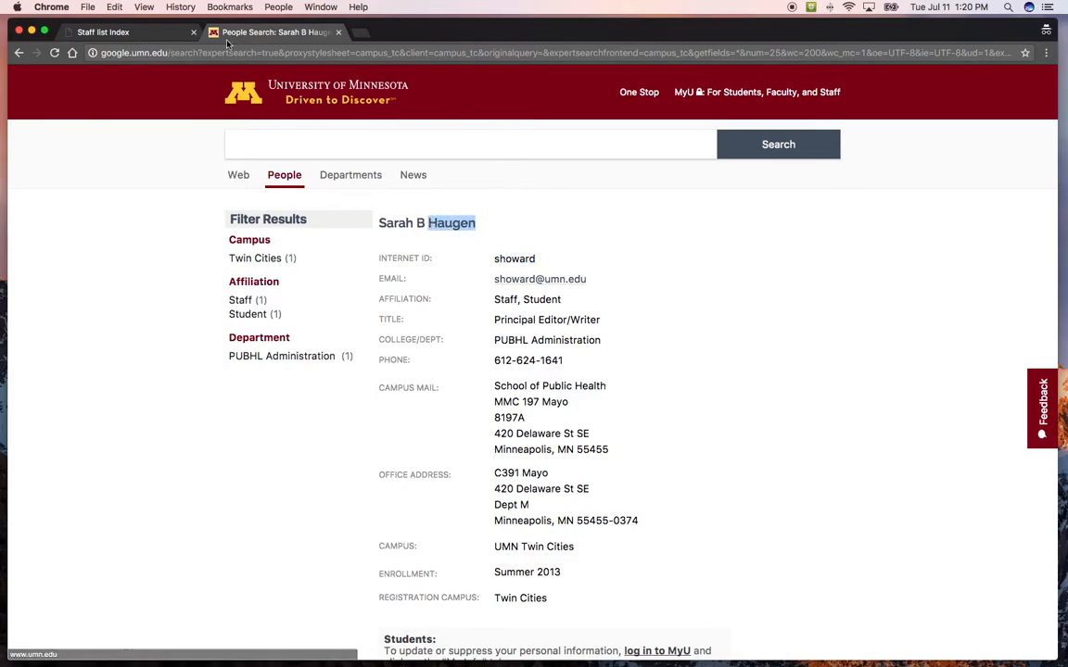
{"action": "left_click", "coordinate": [171, 31]}
{"action": "left_click", "coordinate": [437, 203]}
{"action": "key", "text": "super+v"}
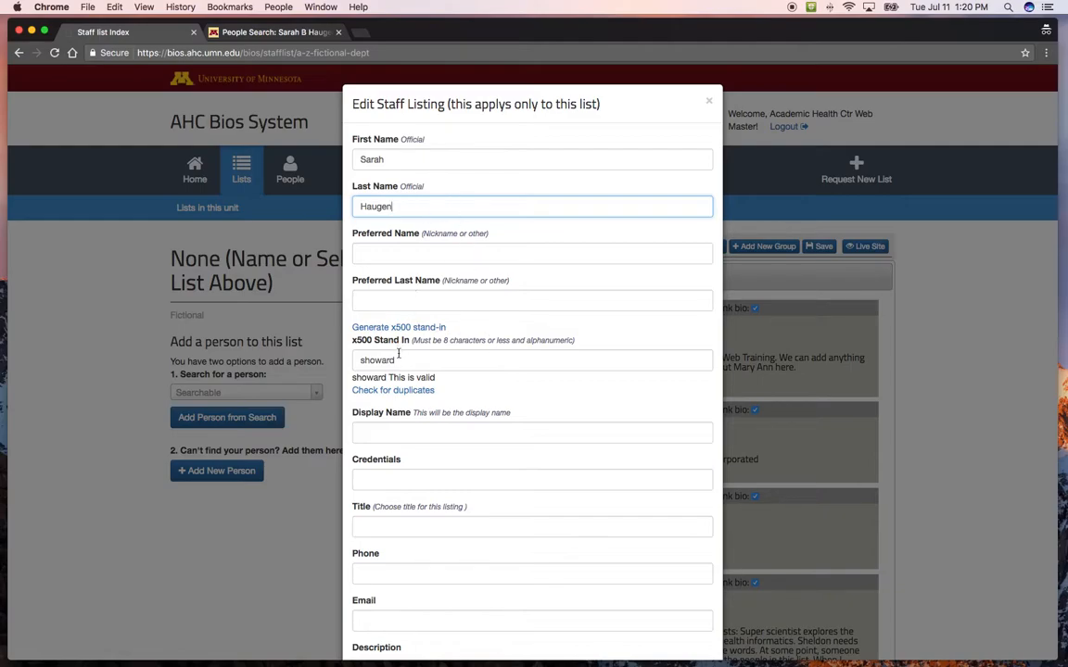
{"action": "scroll", "coordinate": [452, 436], "scroll_direction": "down", "scroll_amount": 5}
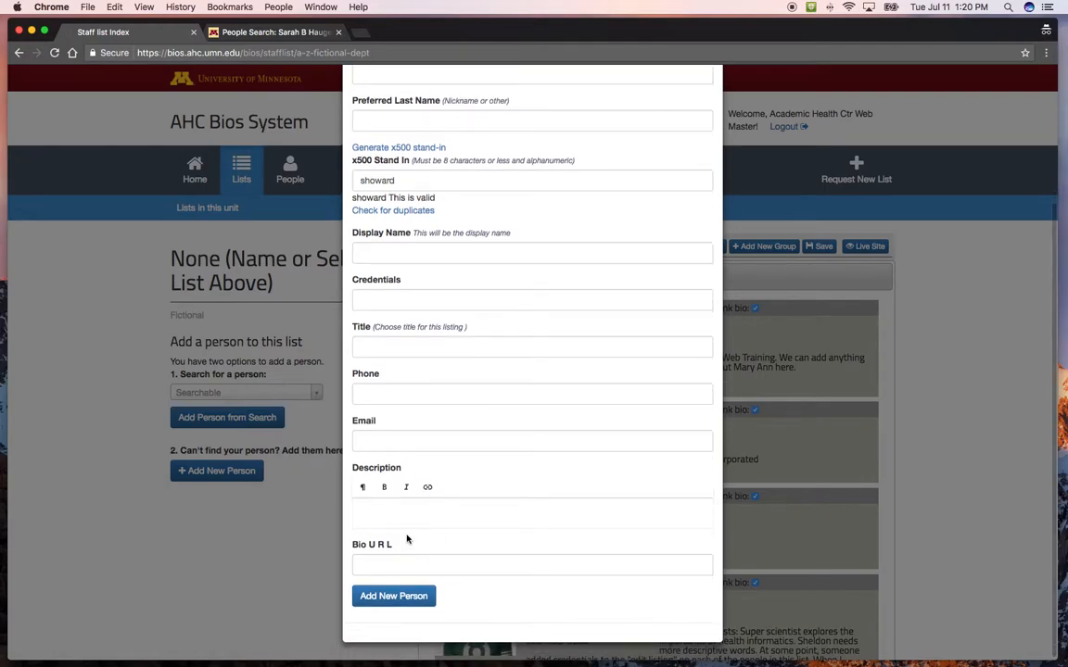
{"action": "left_click", "coordinate": [398, 598]}
Check the new listing at the end of the Faculty group and save the list.
{"action": "scroll", "coordinate": [362, 506], "scroll_direction": "down", "scroll_amount": 5}
{"action": "scroll", "coordinate": [362, 506], "scroll_direction": "down", "scroll_amount": 15}
{"action": "scroll", "coordinate": [361, 506], "scroll_direction": "down", "scroll_amount": 12}
{"action": "scroll", "coordinate": [362, 506], "scroll_direction": "down", "scroll_amount": 8}
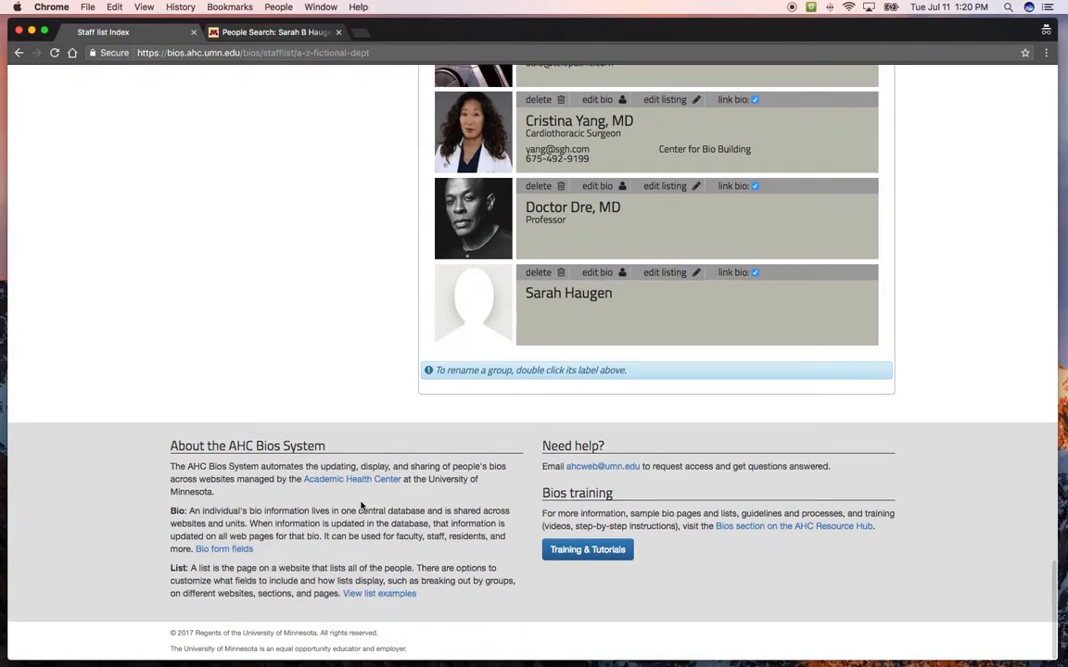
{"action": "scroll", "coordinate": [638, 516], "scroll_direction": "up", "scroll_amount": 20}
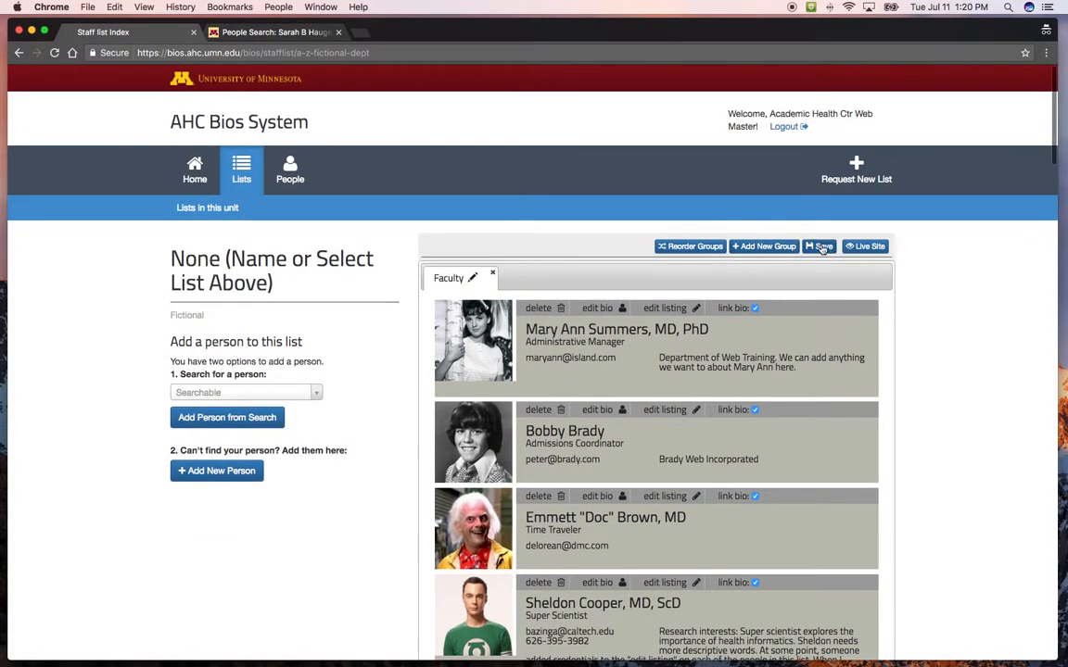
{"action": "left_click", "coordinate": [823, 247]}
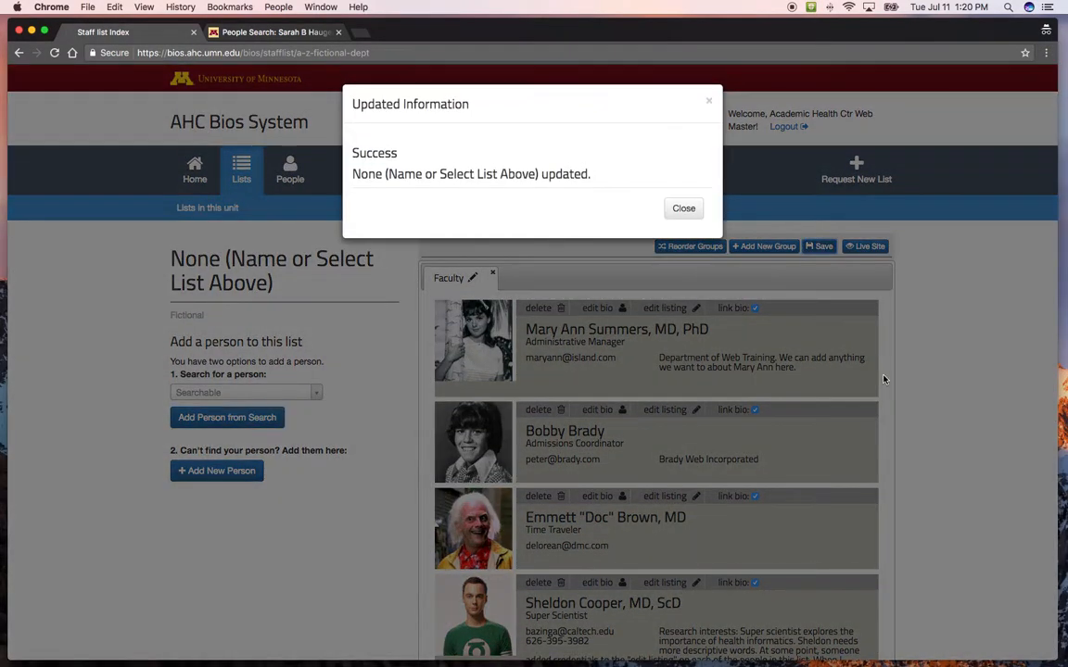
{"action": "left_click", "coordinate": [685, 210]}
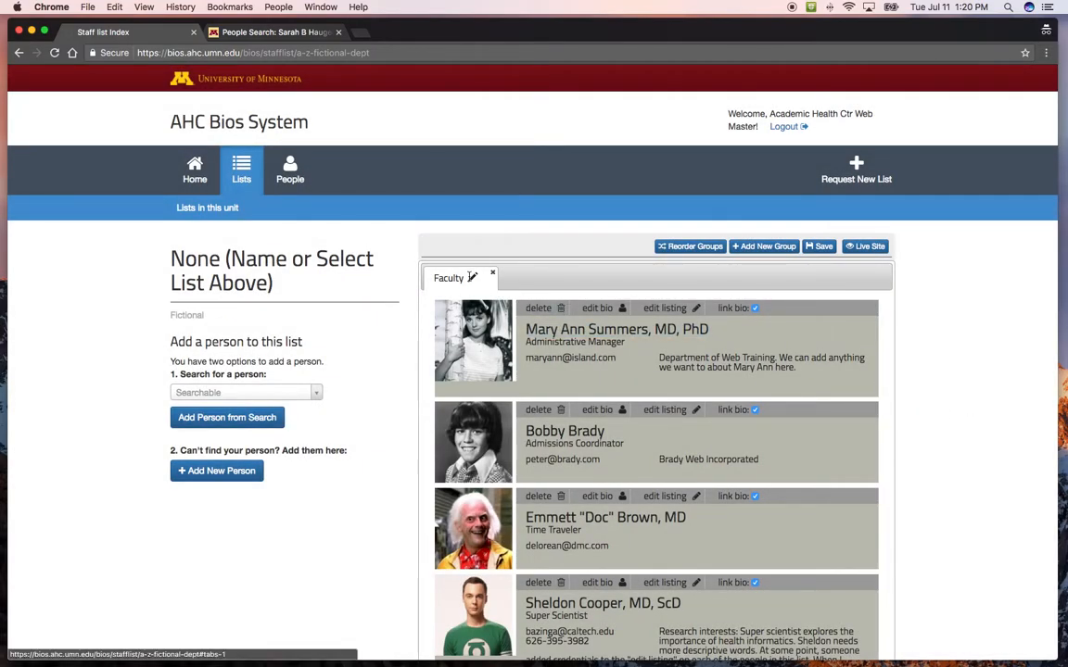
Sort the Faculty group alphabetically and save the group edits.
{"action": "left_click", "coordinate": [472, 277]}
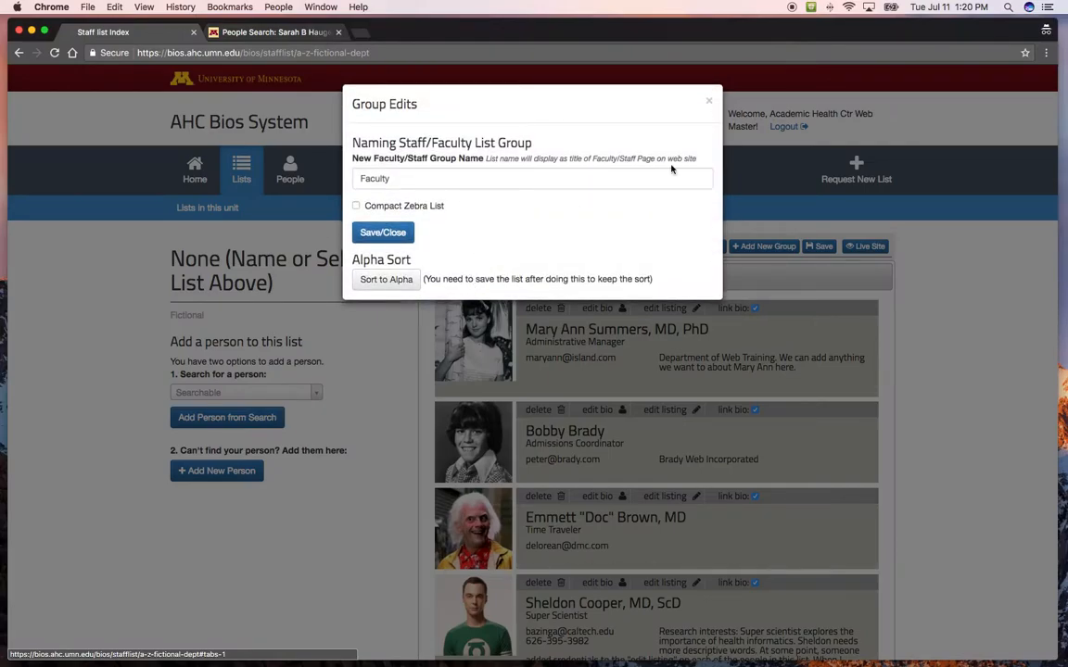
{"action": "left_click", "coordinate": [708, 100]}
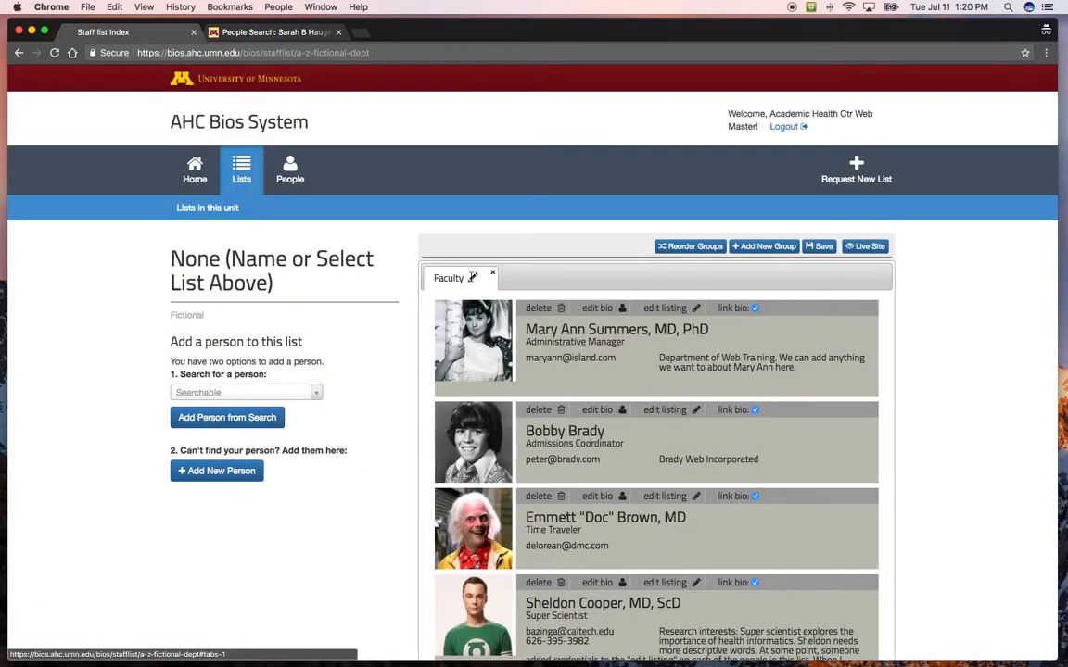
{"action": "left_click", "coordinate": [472, 277]}
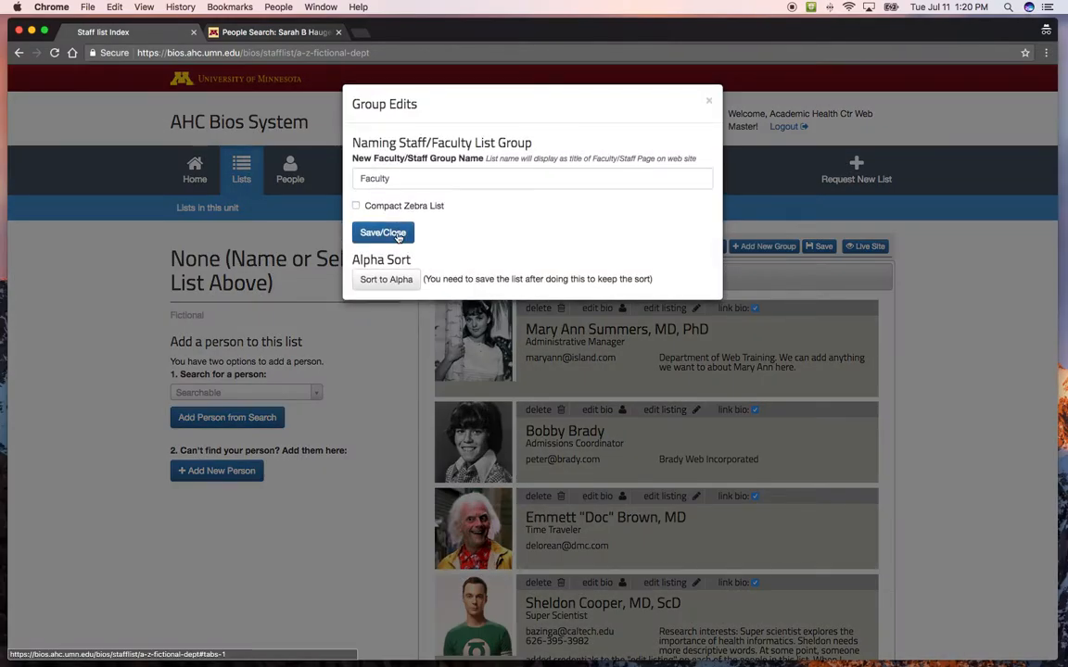
{"action": "left_click", "coordinate": [389, 278]}
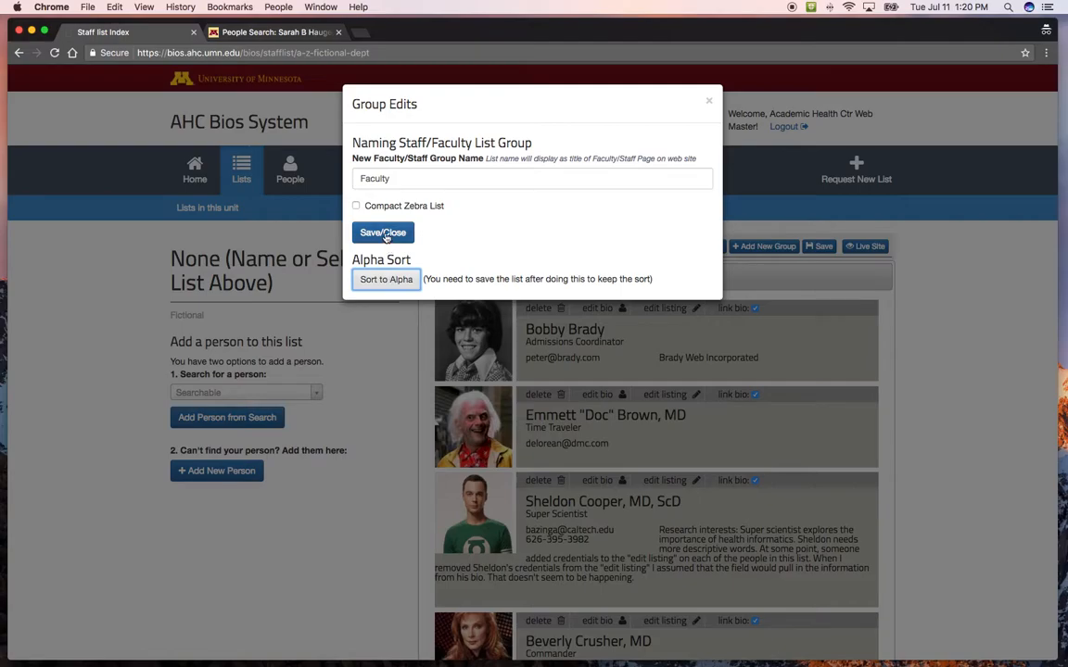
{"action": "left_click", "coordinate": [384, 233]}
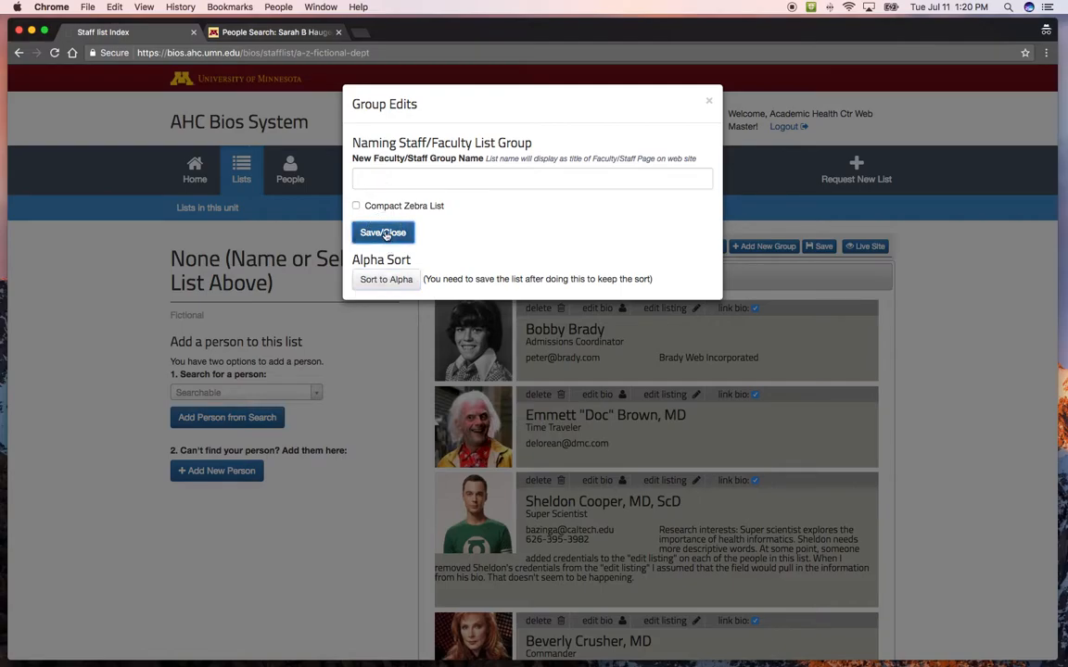
Open the newly added person's bio for editing and save MS as their credentials.
{"action": "scroll", "coordinate": [639, 473], "scroll_direction": "down", "scroll_amount": 7}
{"action": "scroll", "coordinate": [638, 472], "scroll_direction": "down", "scroll_amount": 5}
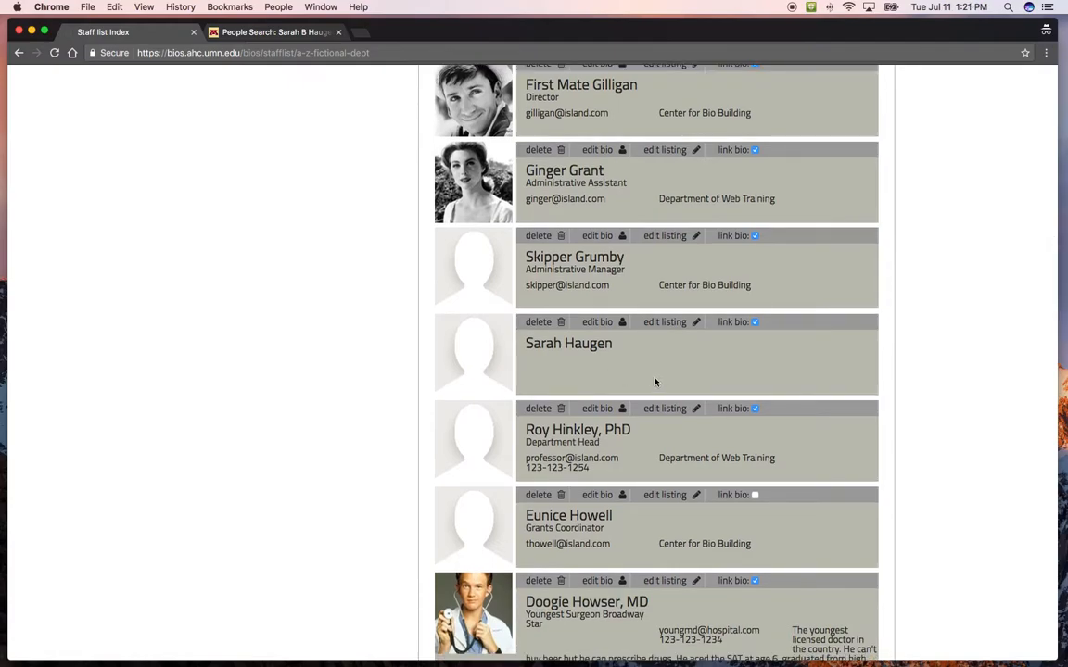
{"action": "left_click", "coordinate": [594, 325]}
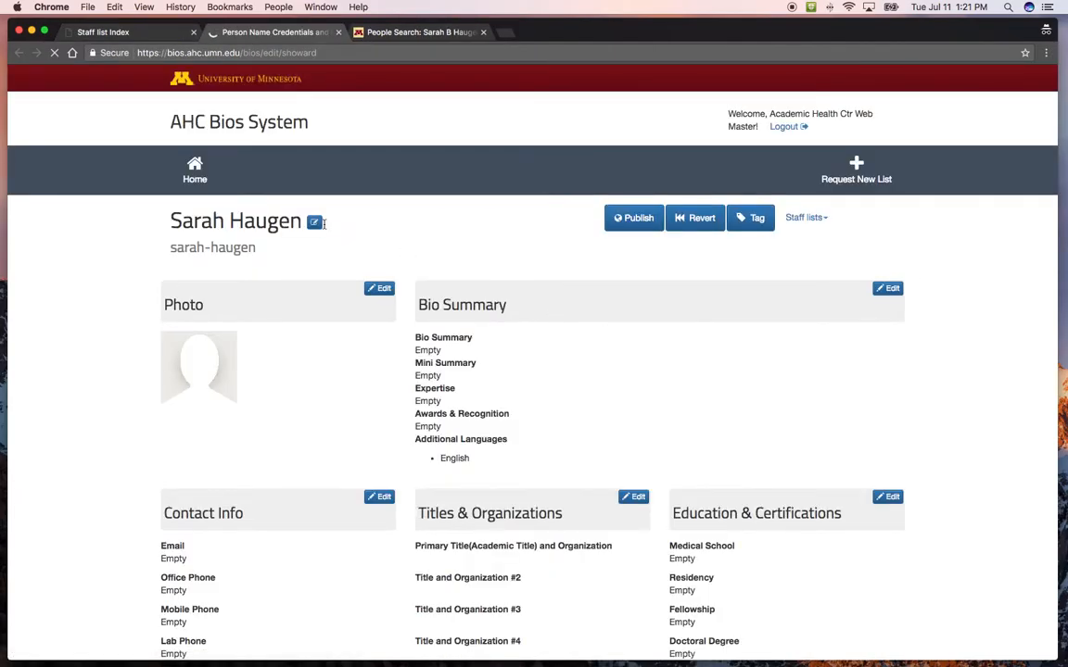
{"action": "left_click", "coordinate": [314, 221]}
{"action": "left_click", "coordinate": [430, 343]}
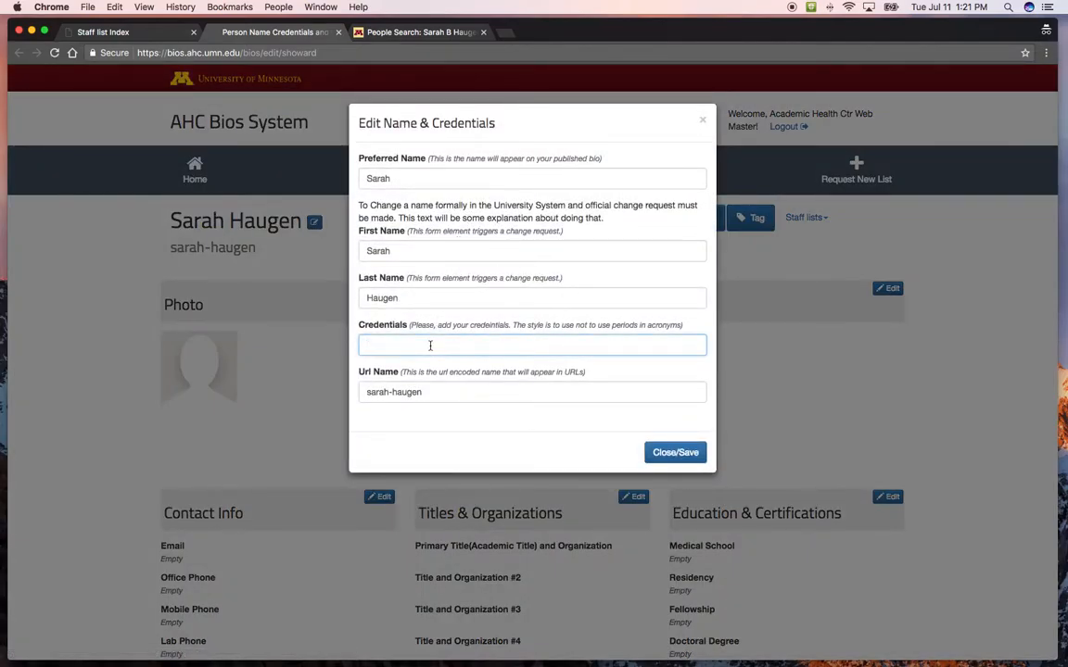
{"action": "type", "text": "MS"}
{"action": "left_click", "coordinate": [660, 453]}
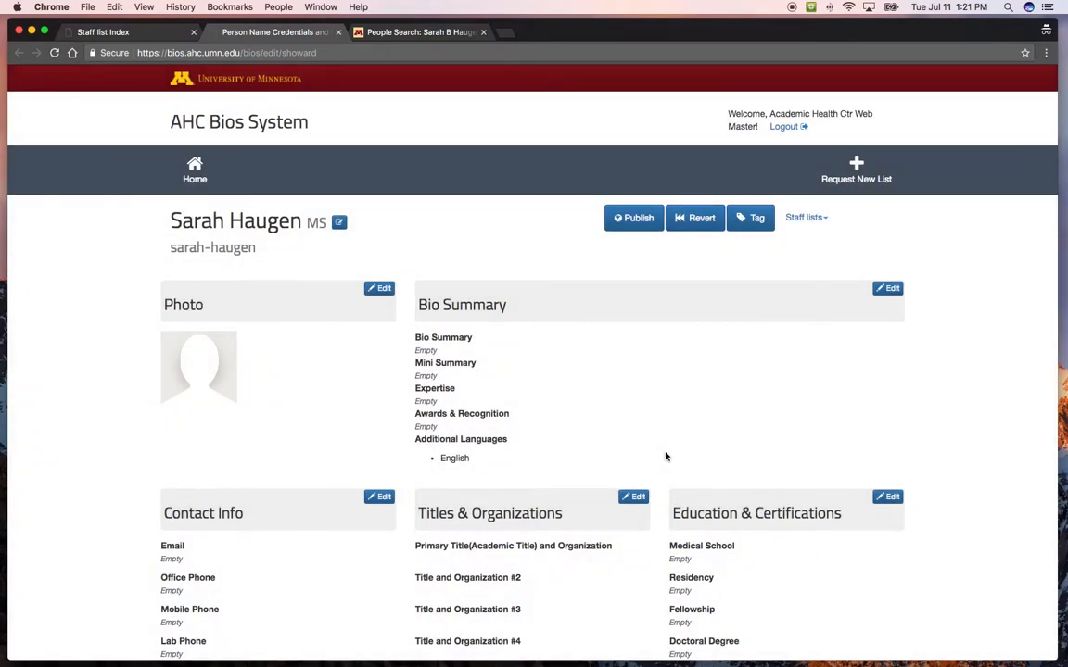
Look over the photo upload options and the remaining sections of the person's bio, and publish the bio.
{"action": "left_click", "coordinate": [380, 288]}
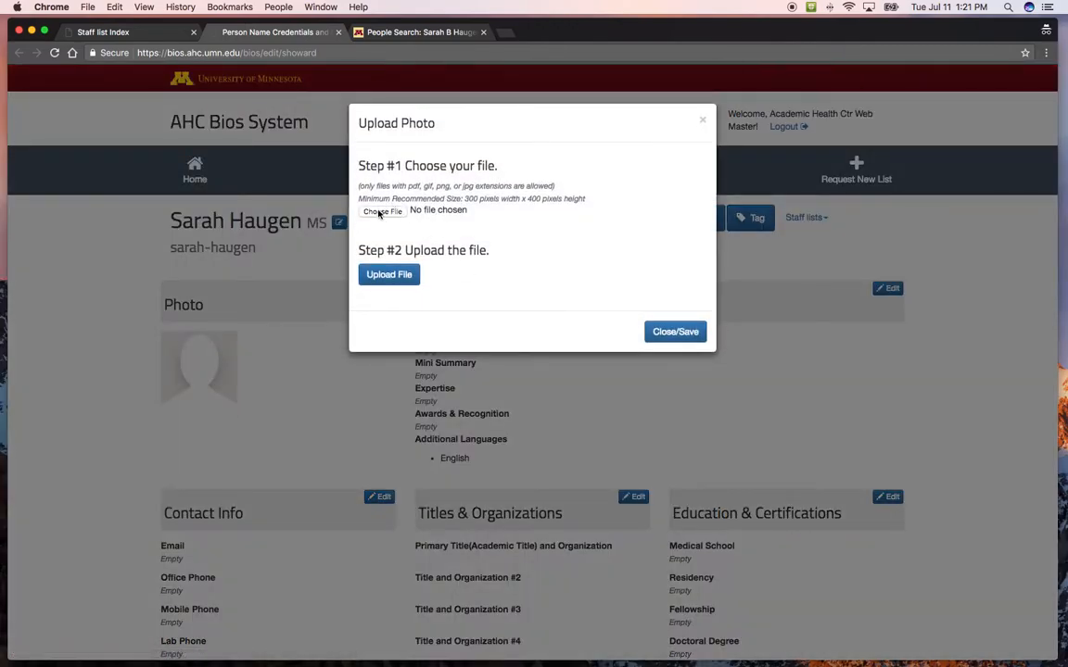
{"action": "left_click", "coordinate": [703, 123]}
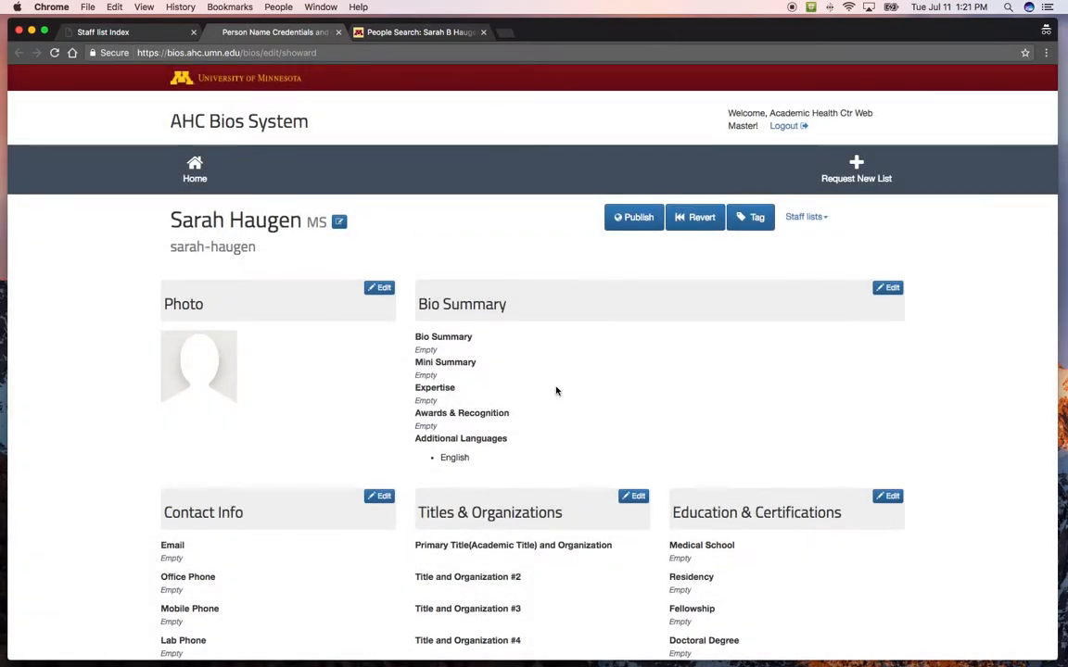
{"action": "scroll", "coordinate": [557, 391], "scroll_direction": "down", "scroll_amount": 4}
{"action": "scroll", "coordinate": [557, 386], "scroll_direction": "up", "scroll_amount": 2}
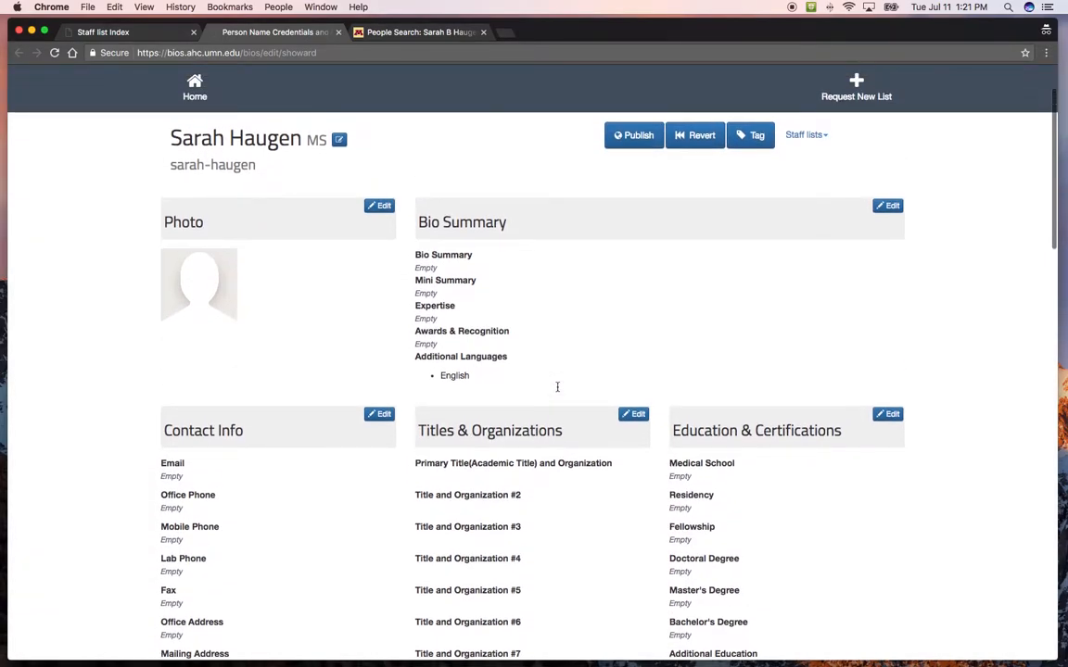
{"action": "scroll", "coordinate": [557, 387], "scroll_direction": "down", "scroll_amount": 10}
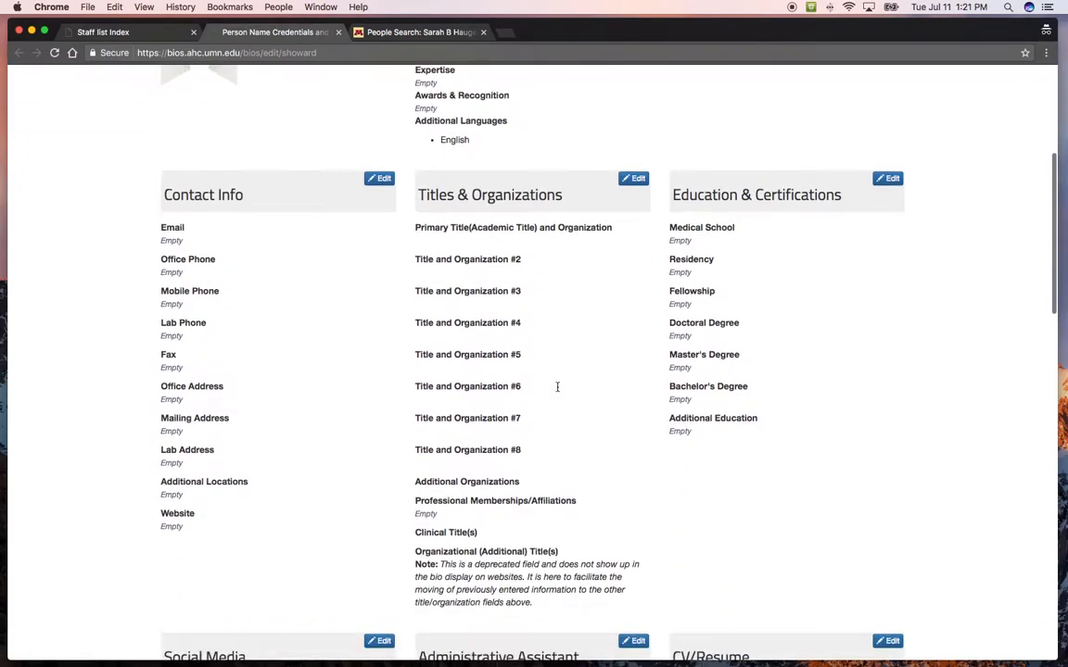
{"action": "scroll", "coordinate": [557, 386], "scroll_direction": "up", "scroll_amount": 12}
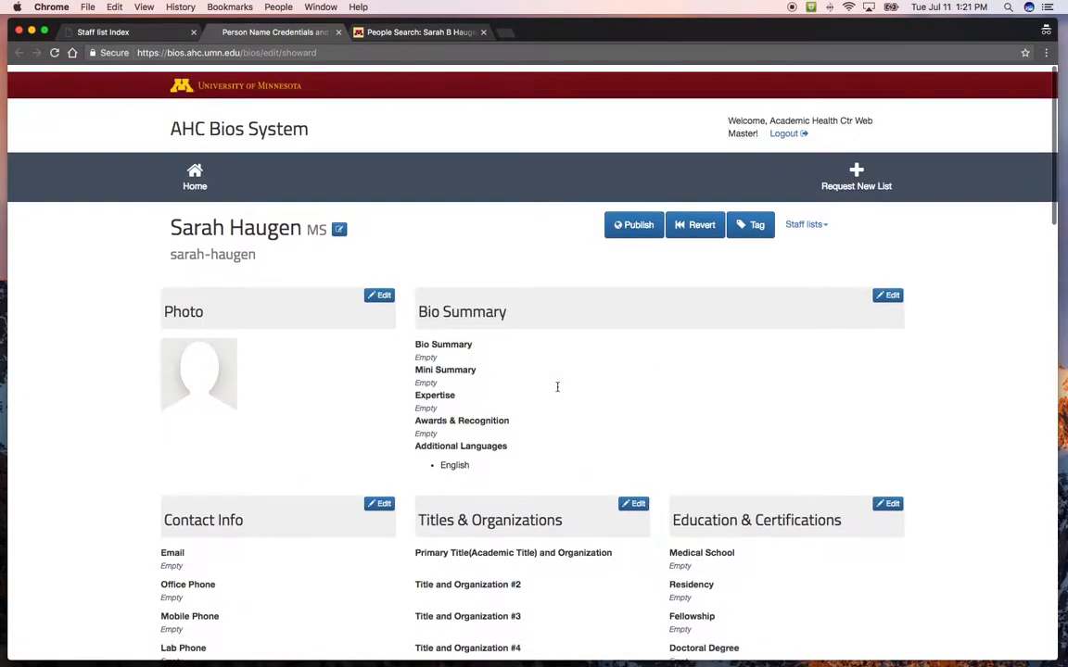
{"action": "left_click", "coordinate": [614, 223]}
{"action": "left_click", "coordinate": [385, 192]}
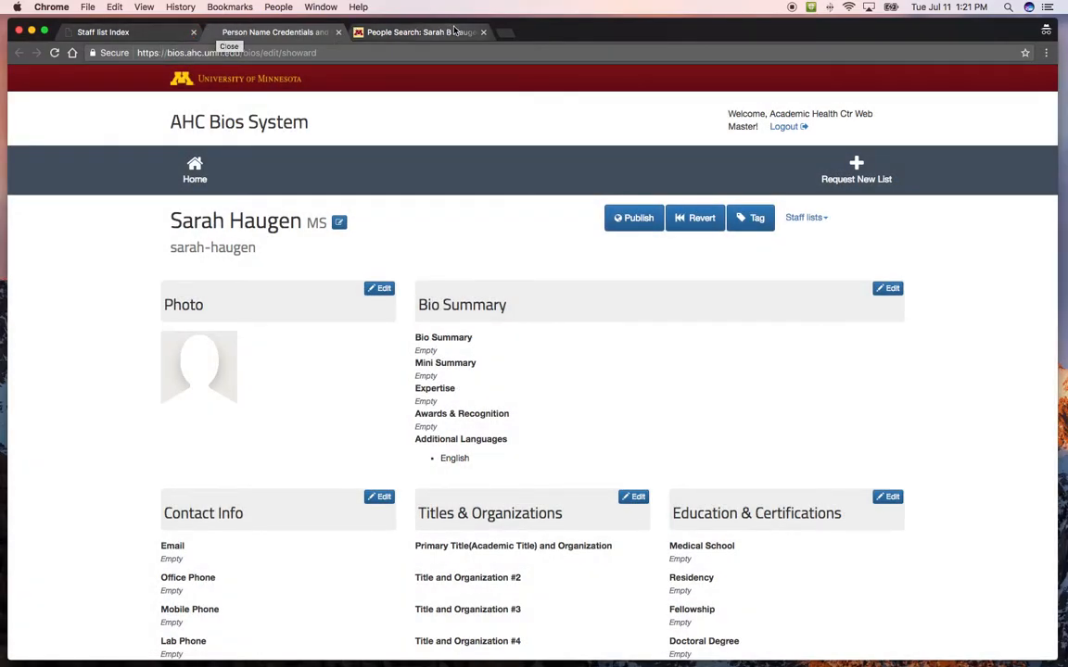
Return to the staff list, find an existing person by last name, add them from the search, and check their listing in the Faculty group.
{"action": "left_click", "coordinate": [123, 32]}
{"action": "scroll", "coordinate": [270, 191], "scroll_direction": "up", "scroll_amount": 10}
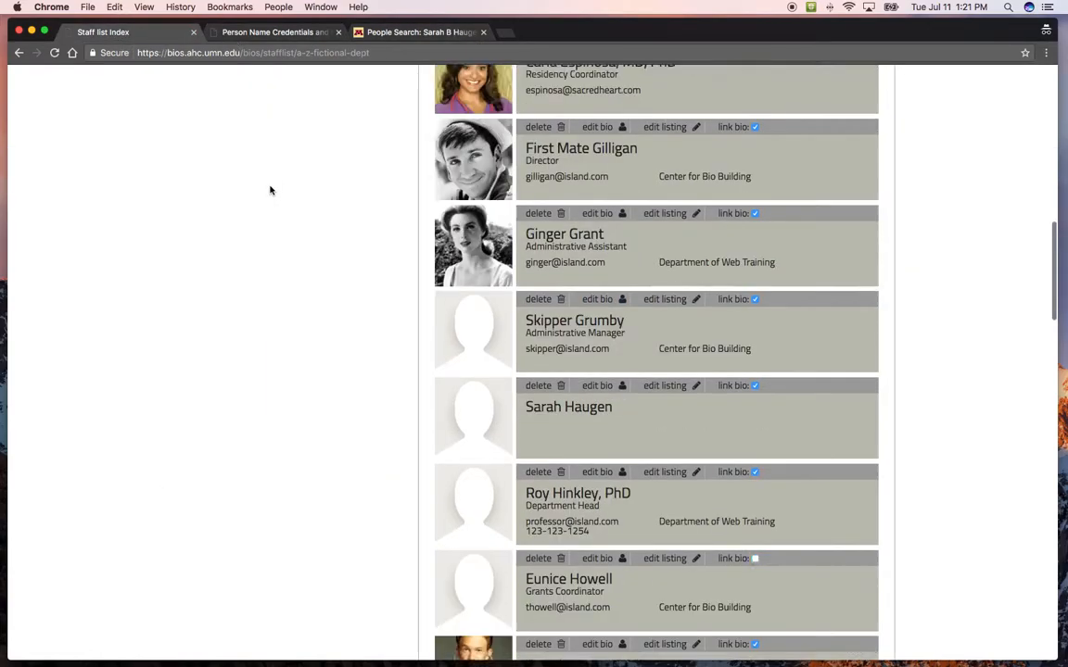
{"action": "scroll", "coordinate": [270, 190], "scroll_direction": "up", "scroll_amount": 5}
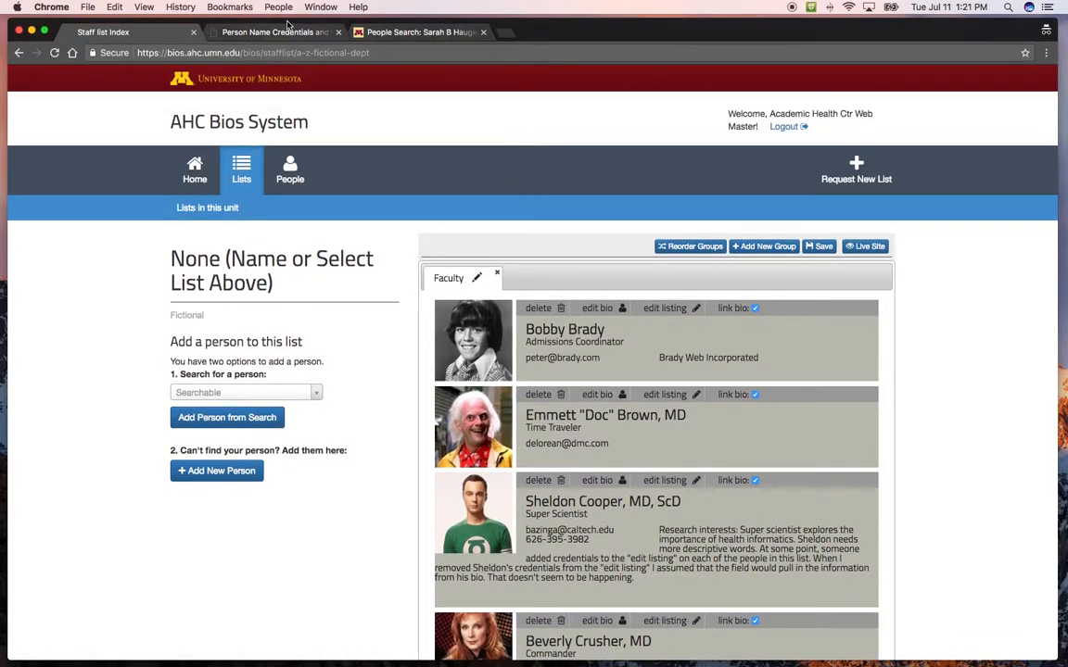
{"action": "left_click", "coordinate": [237, 393]}
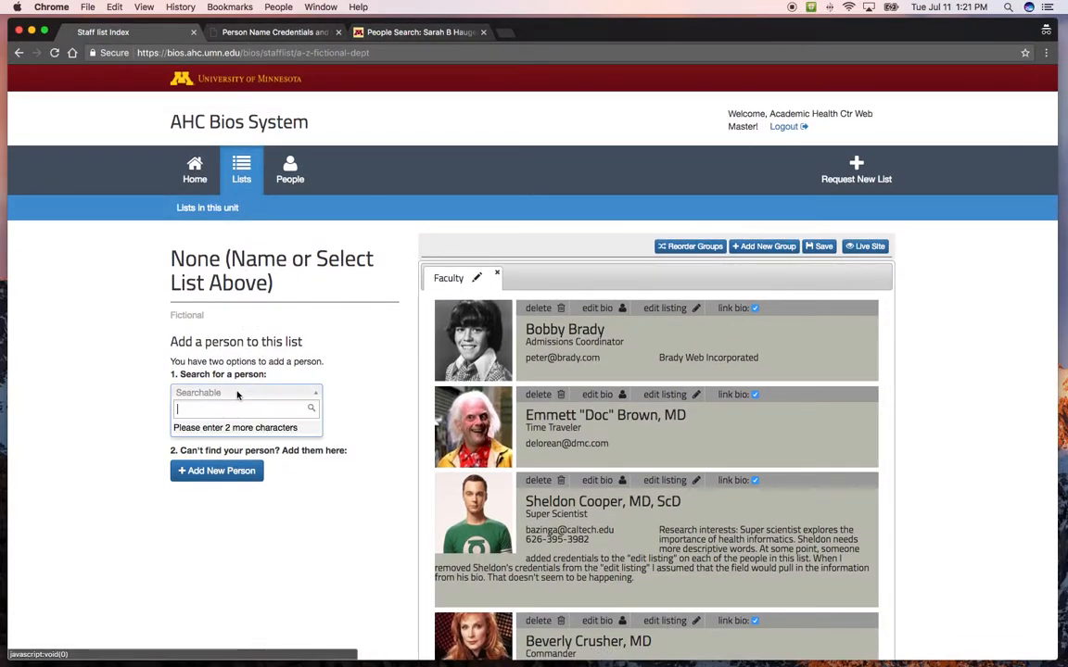
{"action": "type", "text": "nivens"}
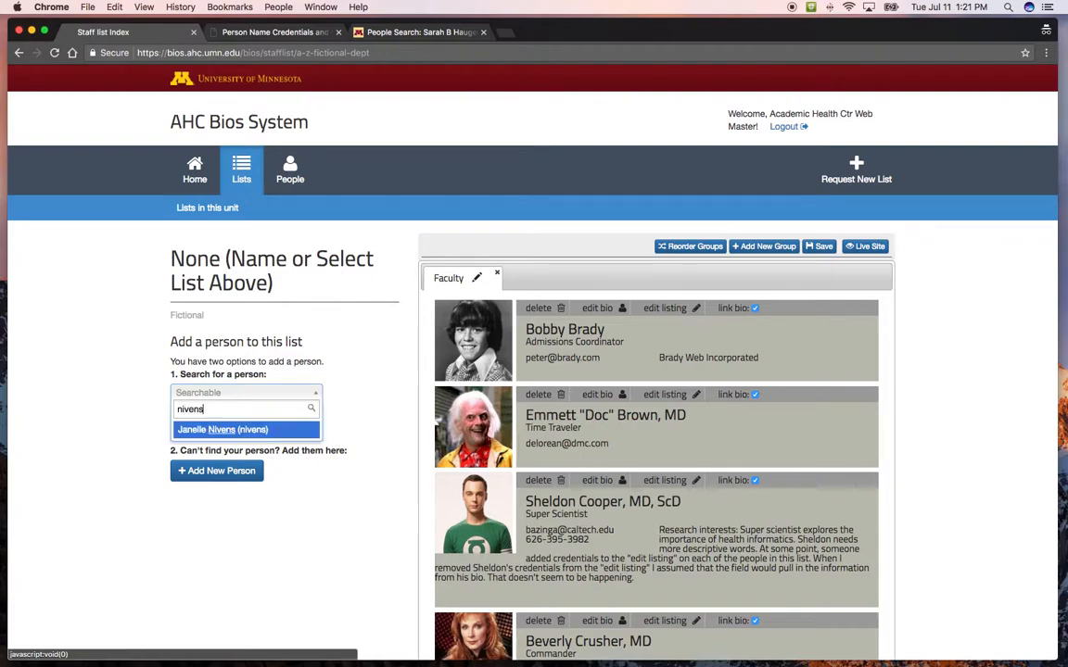
{"action": "left_click", "coordinate": [229, 431]}
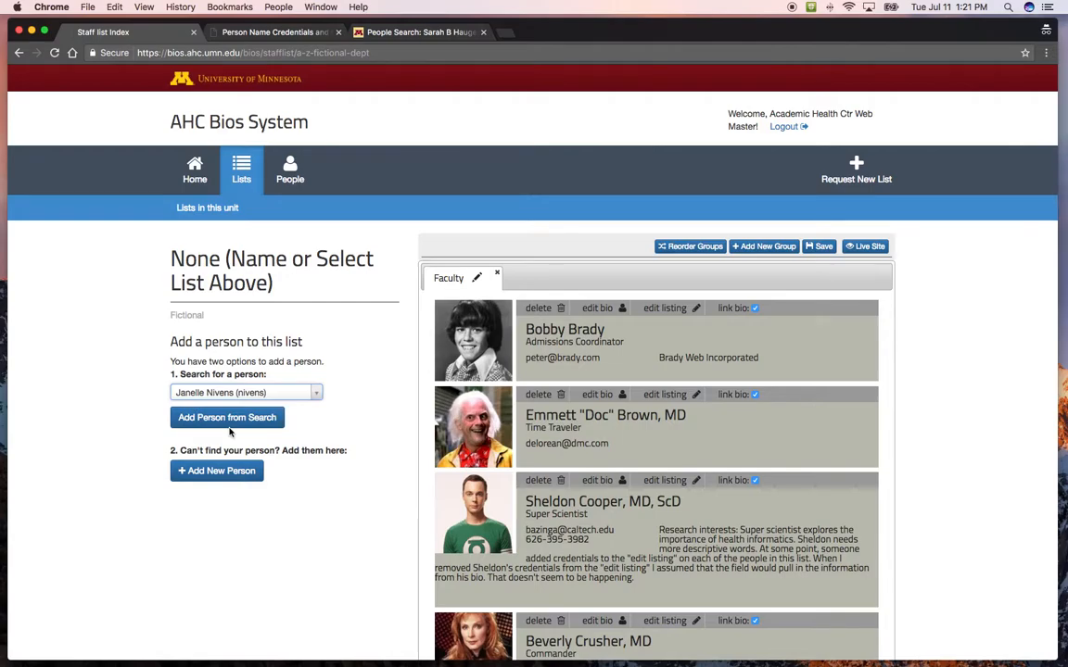
{"action": "left_click", "coordinate": [232, 418]}
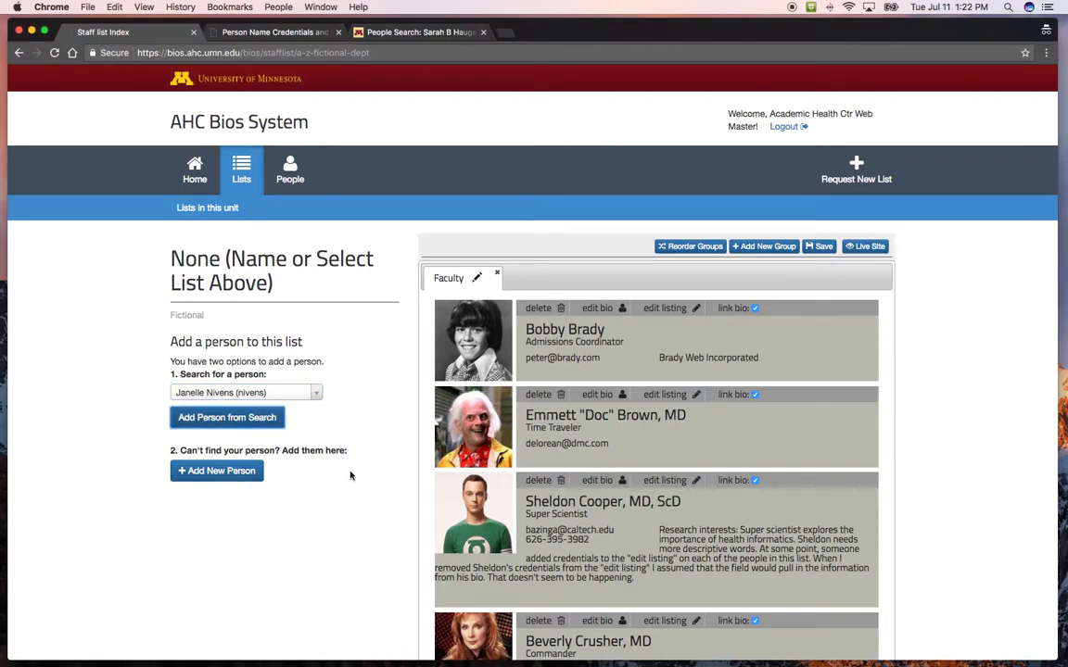
{"action": "scroll", "coordinate": [358, 492], "scroll_direction": "down", "scroll_amount": 15}
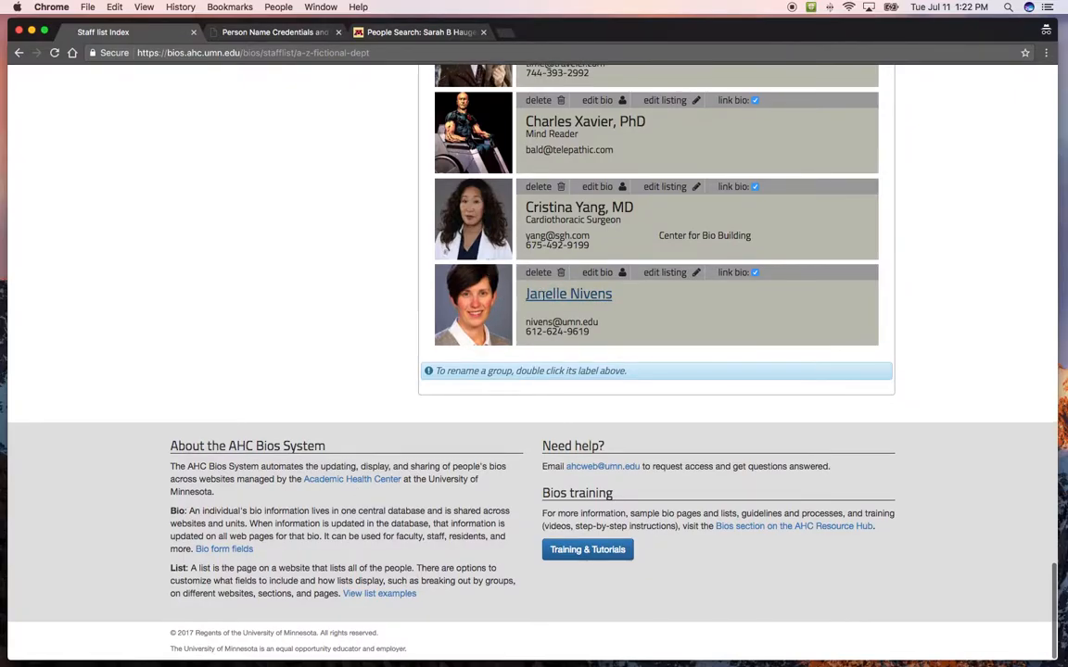
{"action": "scroll", "coordinate": [610, 357], "scroll_direction": "up", "scroll_amount": 10}
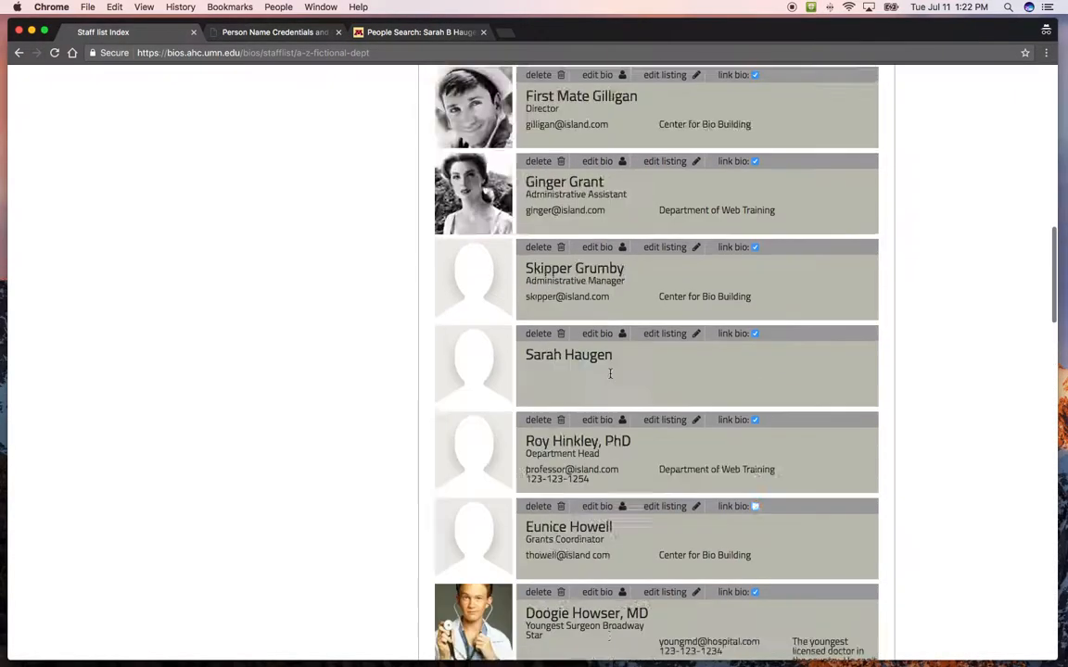
{"action": "scroll", "coordinate": [610, 374], "scroll_direction": "up", "scroll_amount": 10}
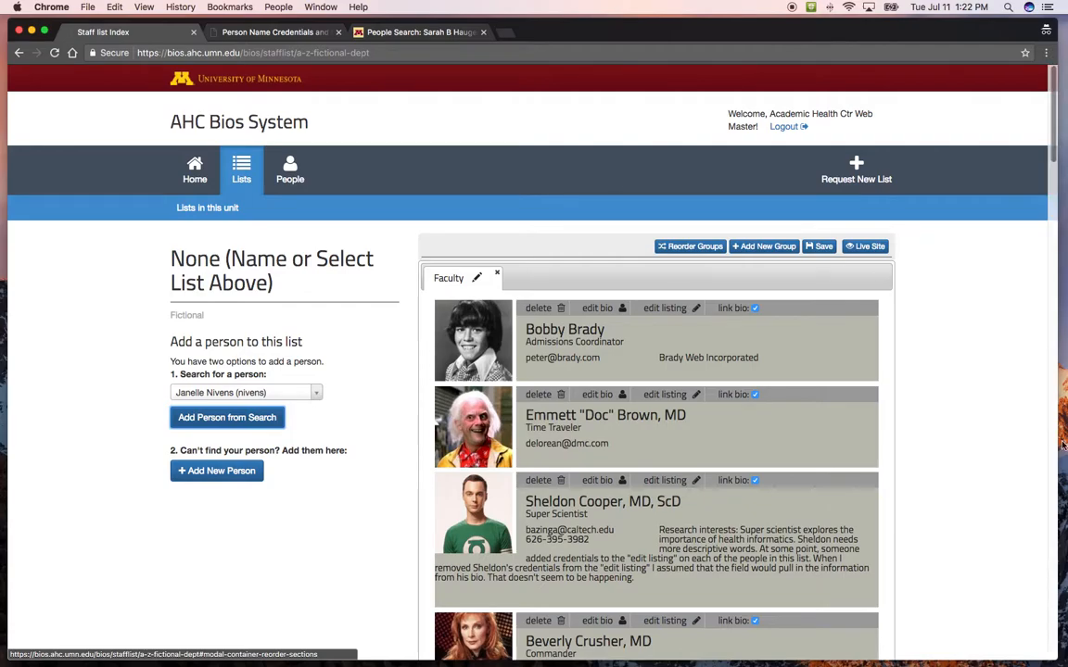